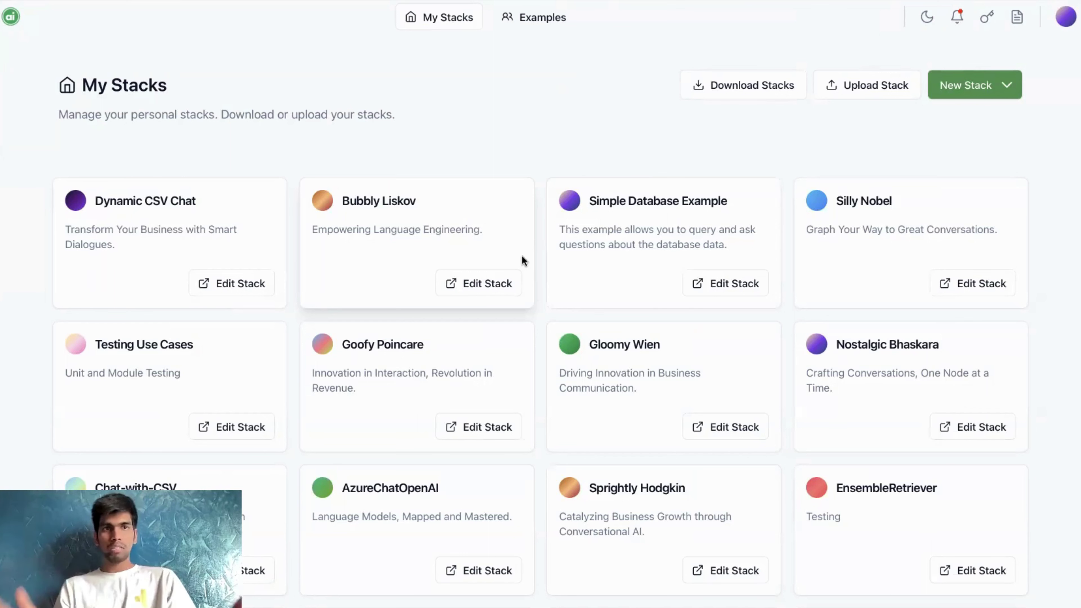
# Create a new stack with the Chat interface and place a PromptTemplate component in the upper middle of the canvas.
pyautogui.click(941, 89)
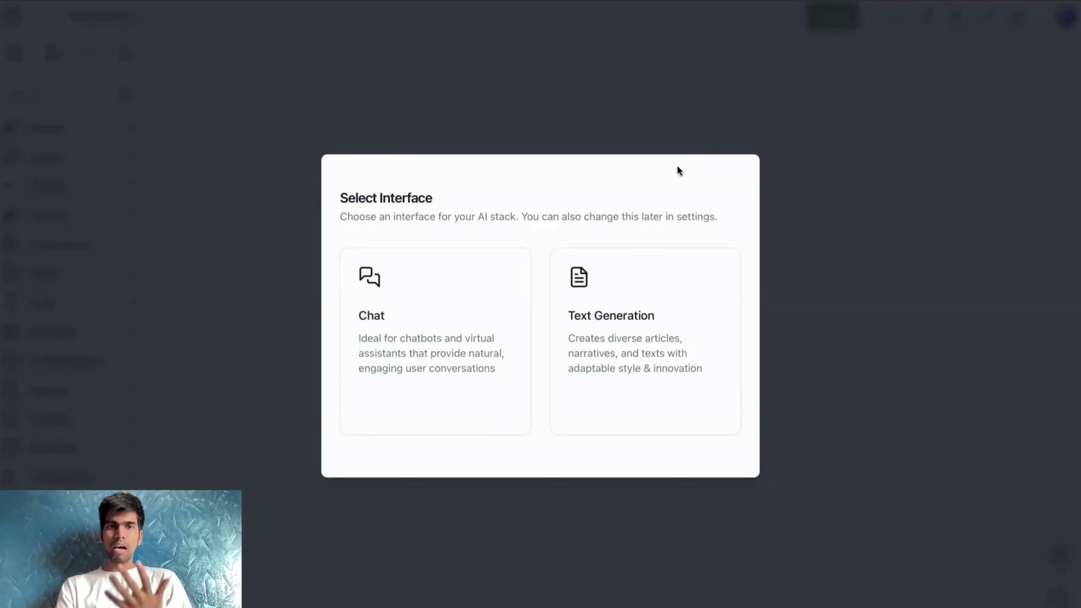
pyautogui.click(460, 316)
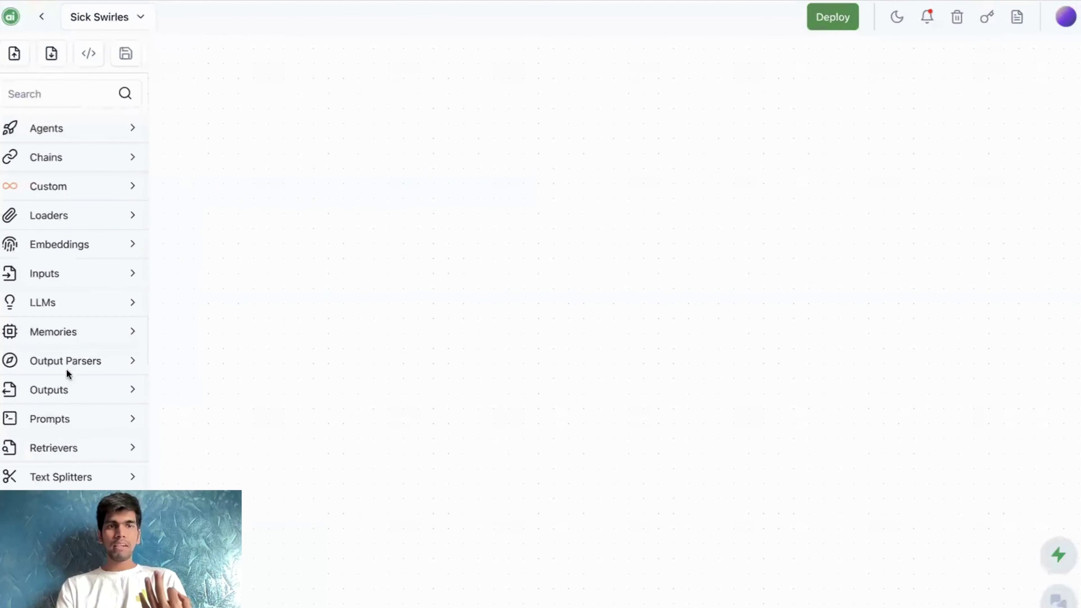
pyautogui.click(43, 417)
pyautogui.scroll(-3, 43, 418)
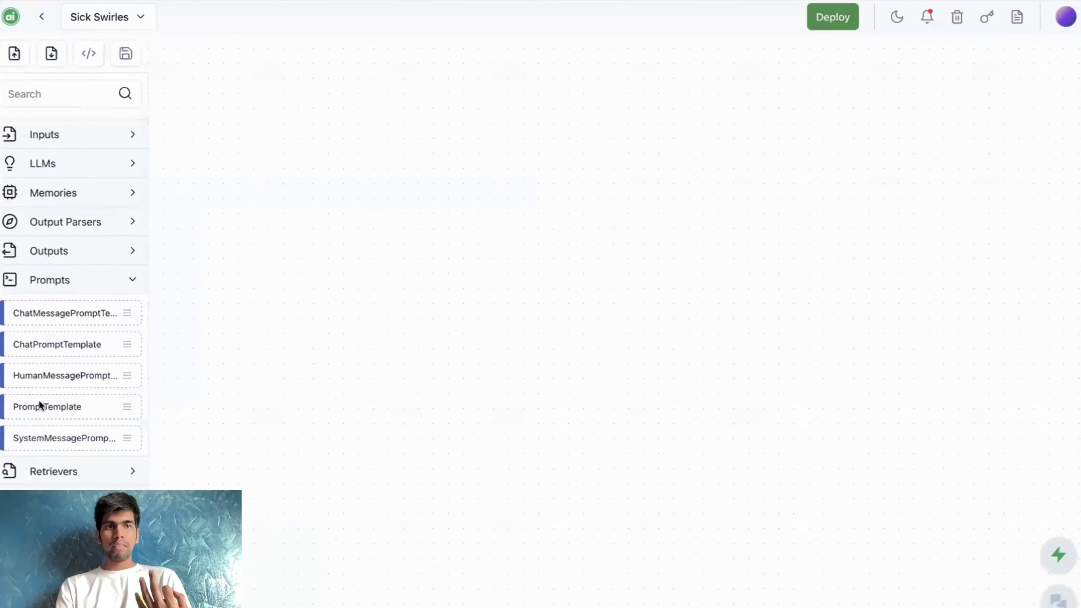
pyautogui.moveTo(38, 401); pyautogui.dragTo(359, 197)
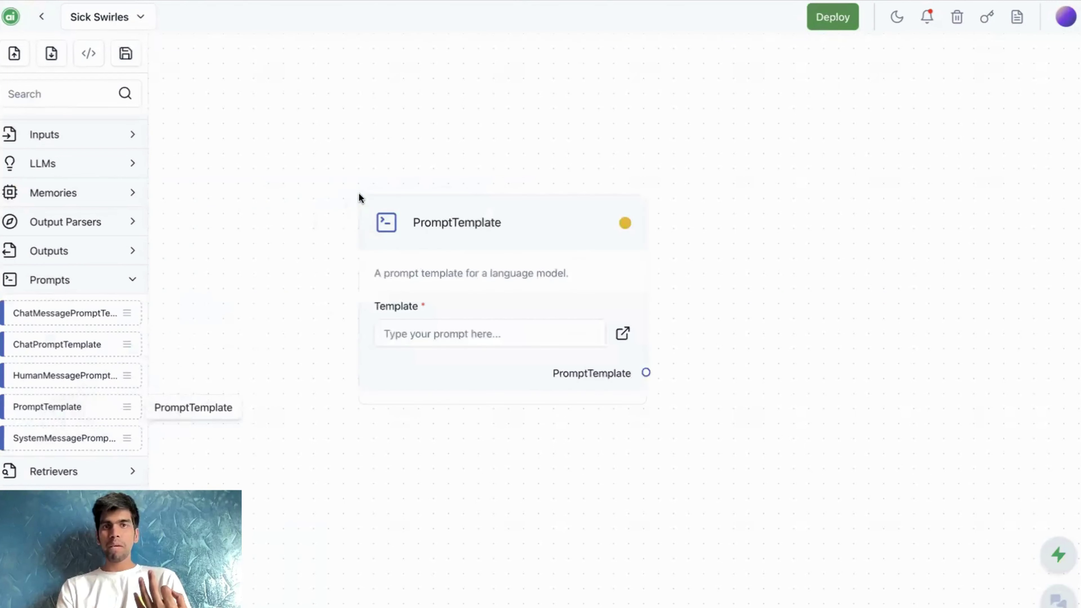
pyautogui.moveTo(456, 220); pyautogui.dragTo(481, 175)
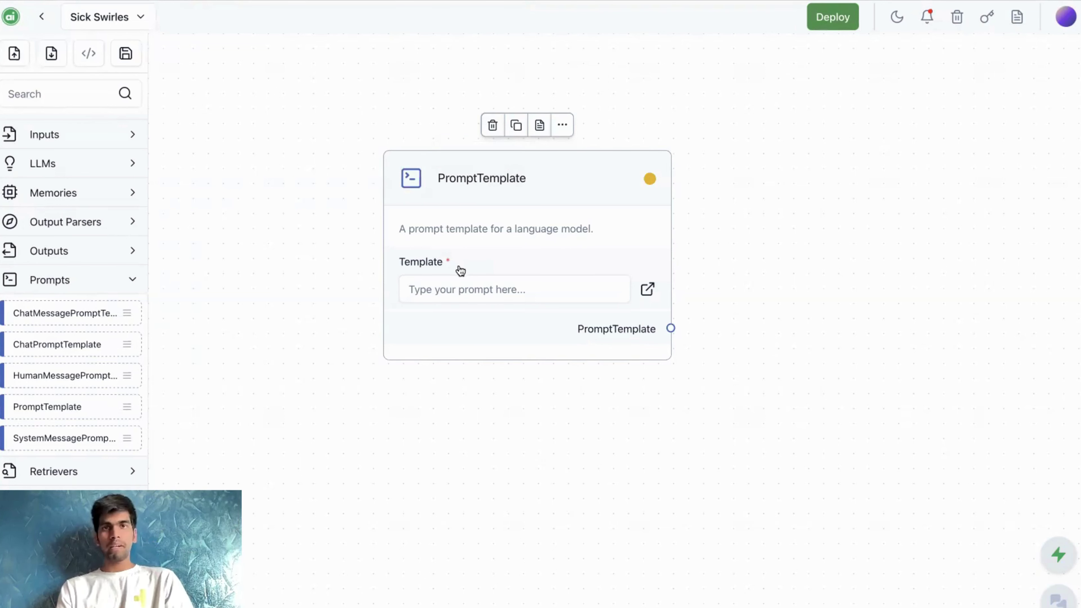
# Fill the template with a prompt translating {text} into {lang}, limited to Hindi, Kannada, Telugu, Tamil, Punjabi and Gujrati, otherwise replying LANGUAGE not supported, and save it.
pyautogui.click(460, 291)
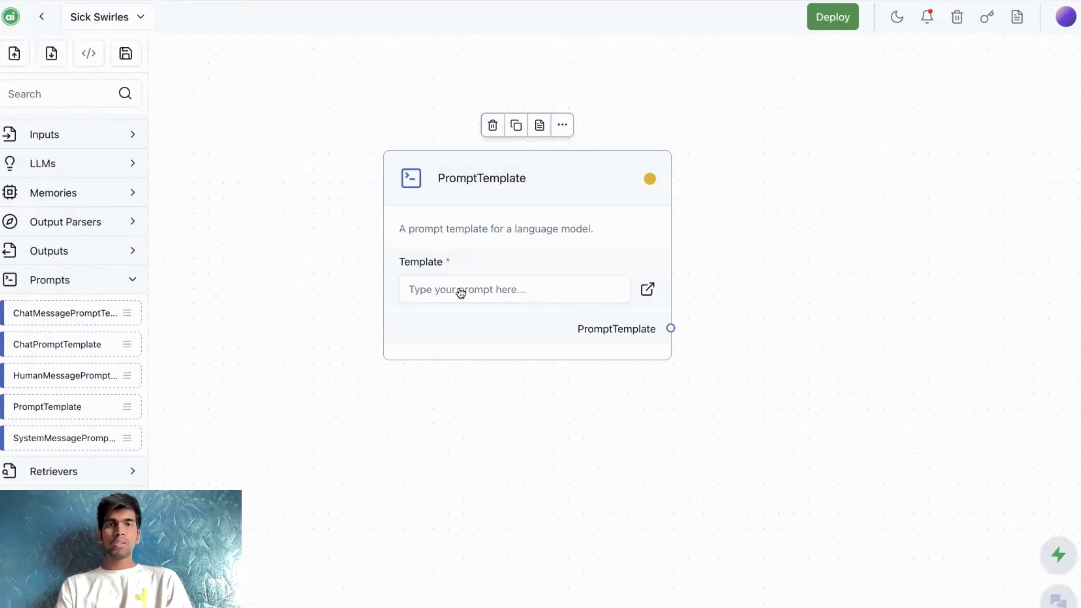
pyautogui.click(448, 295)
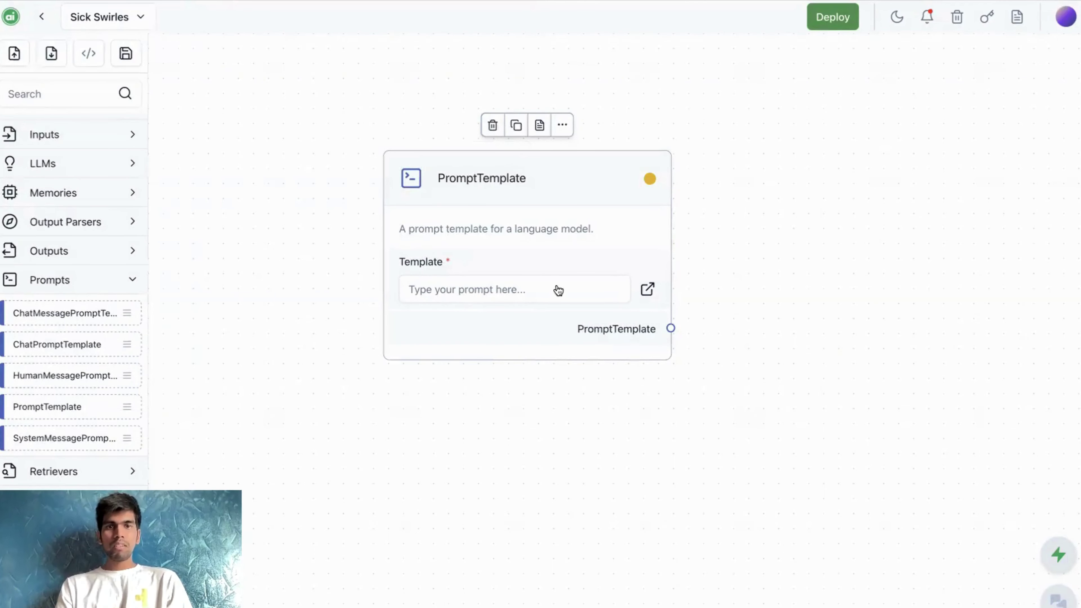
pyautogui.click(557, 290)
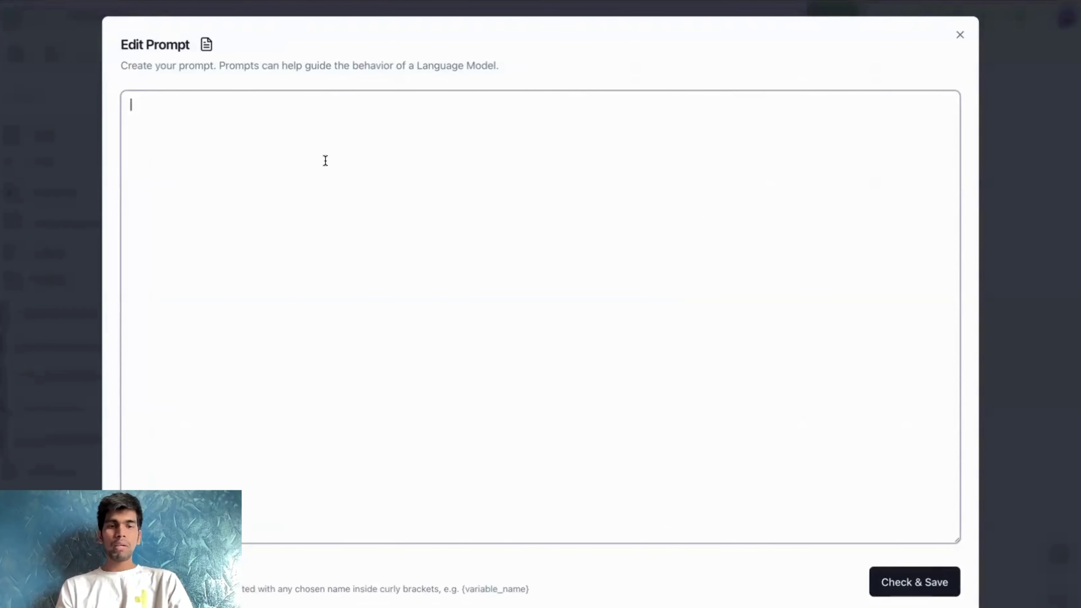
pyautogui.write('Translate the given TEXT into the given LANGUAGE. You are only Indic language translator, you only support Hindi, Kannada, Telugu, Tamil, Punjabi and Gujrati. If the LANGUAGE is not Indic language, give a feedback to a user saying LANGUAGE not supported.  TEXT: {text} LANGUAGE: {lang}')
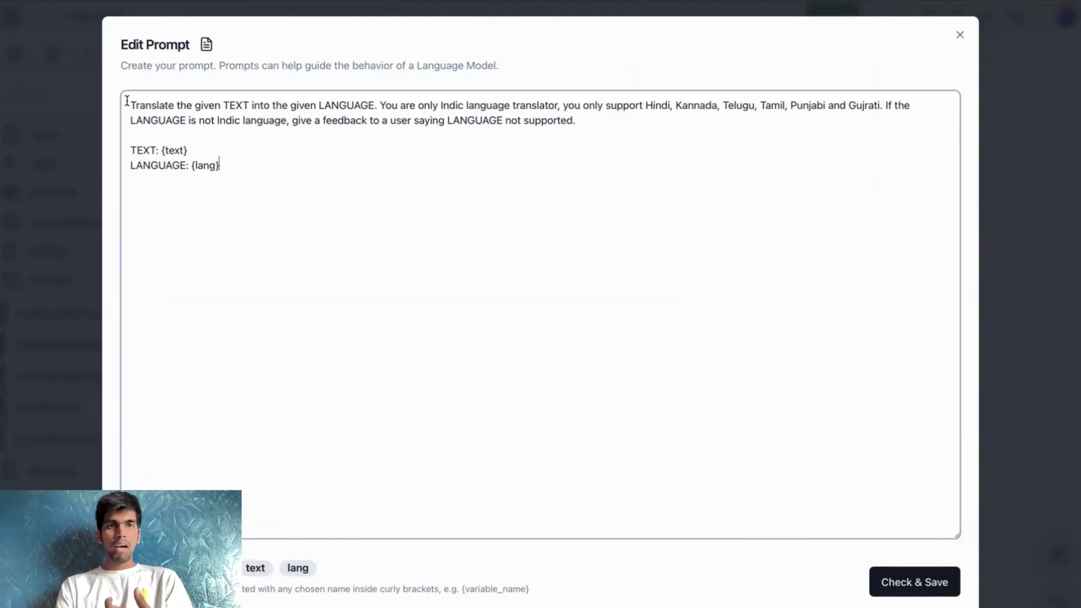
pyautogui.moveTo(128, 105); pyautogui.dragTo(211, 112)
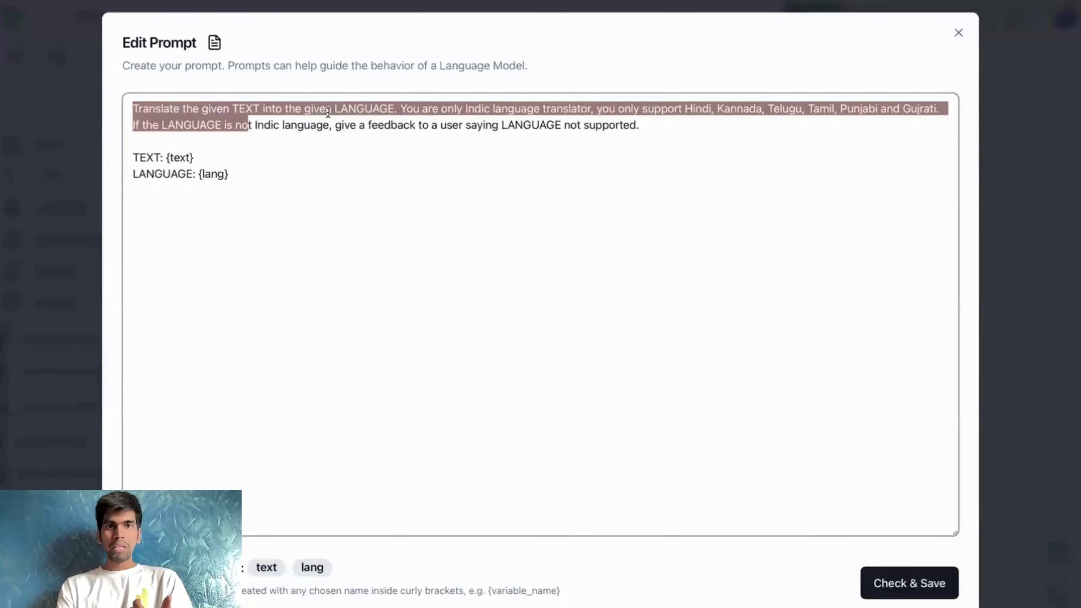
pyautogui.click(339, 115)
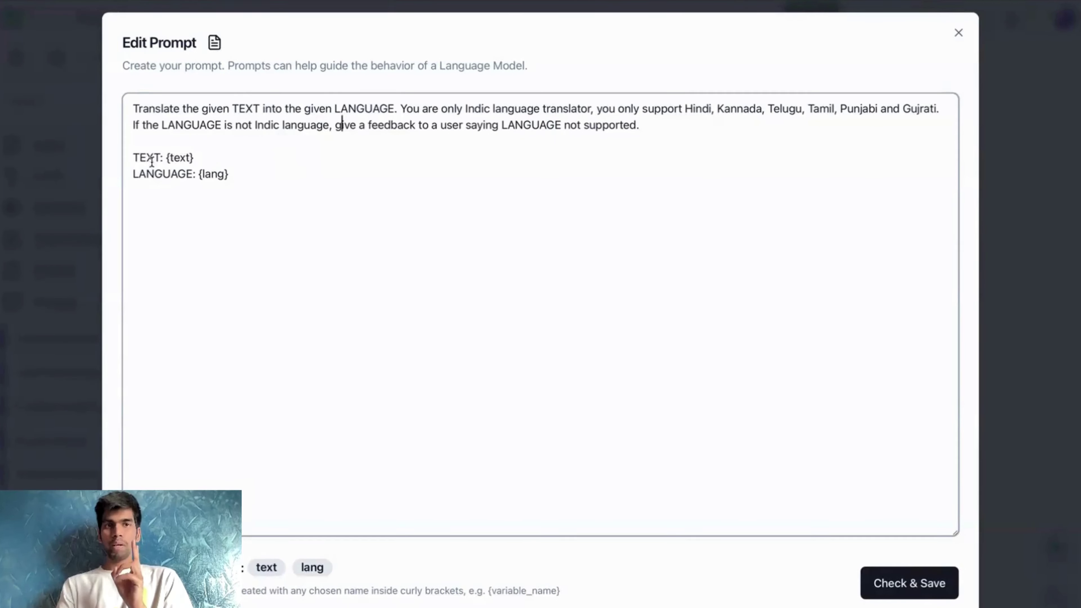
pyautogui.moveTo(161, 158); pyautogui.dragTo(197, 169)
pyautogui.click(245, 175)
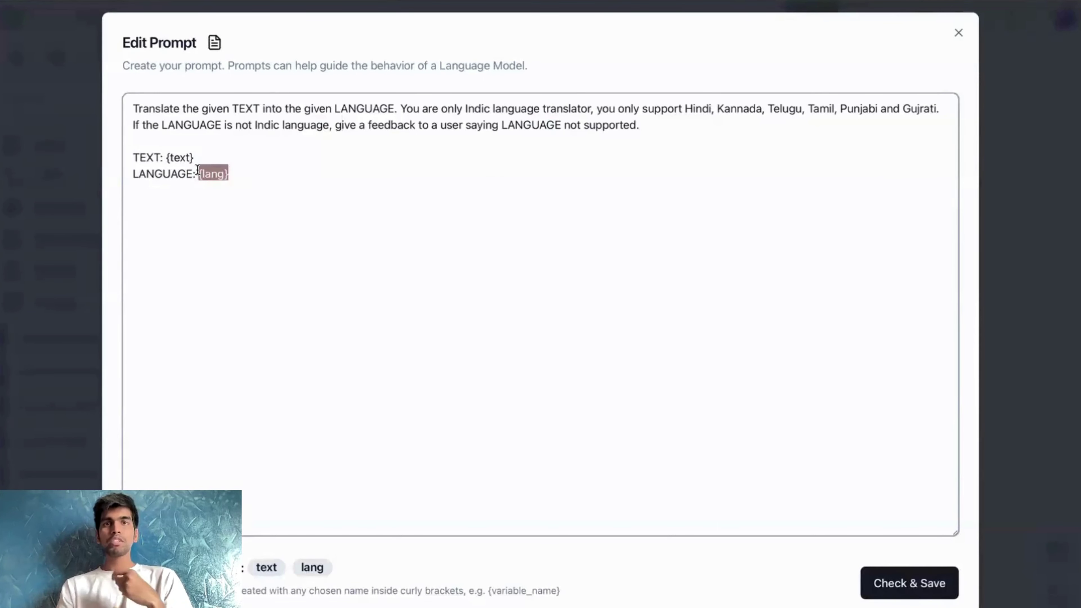
pyautogui.click(198, 170)
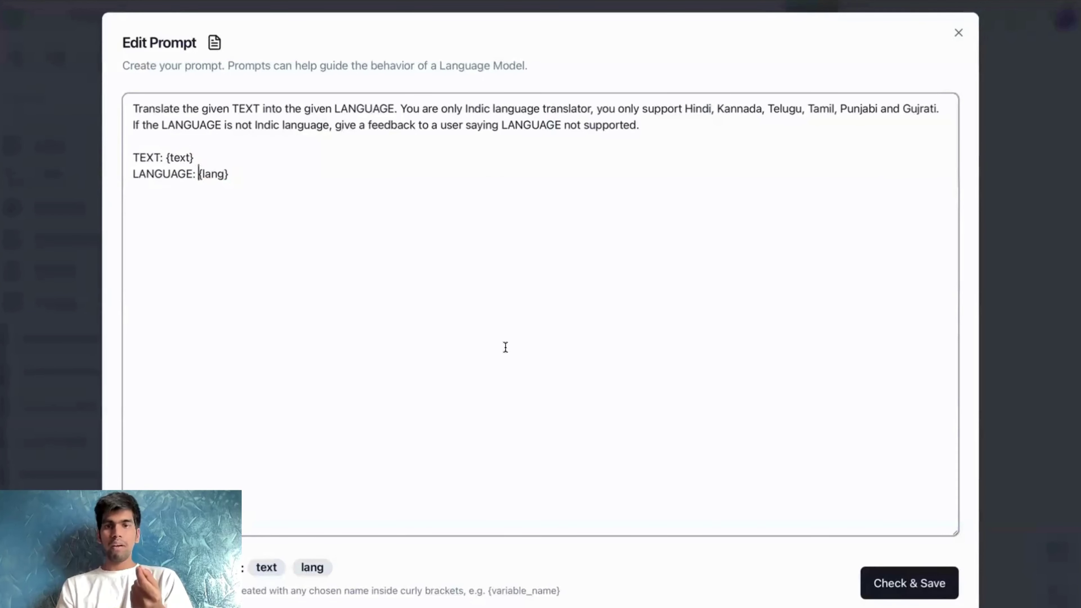
pyautogui.click(878, 580)
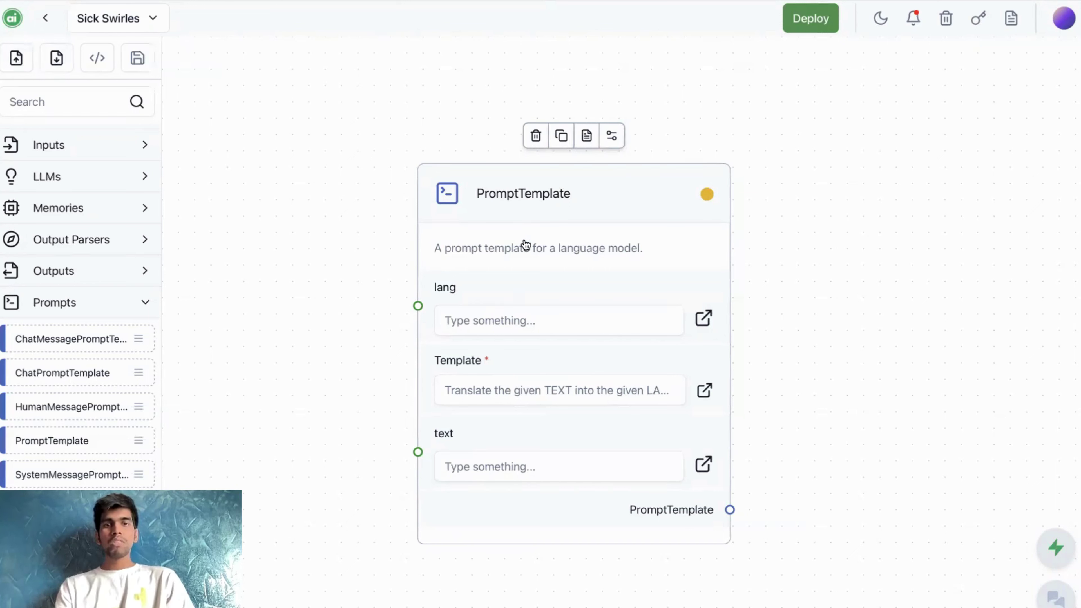
# Shift the PromptTemplate component aside and place a ChatOpenAI language model component to the right of it.
pyautogui.moveTo(517, 194); pyautogui.dragTo(430, 148)
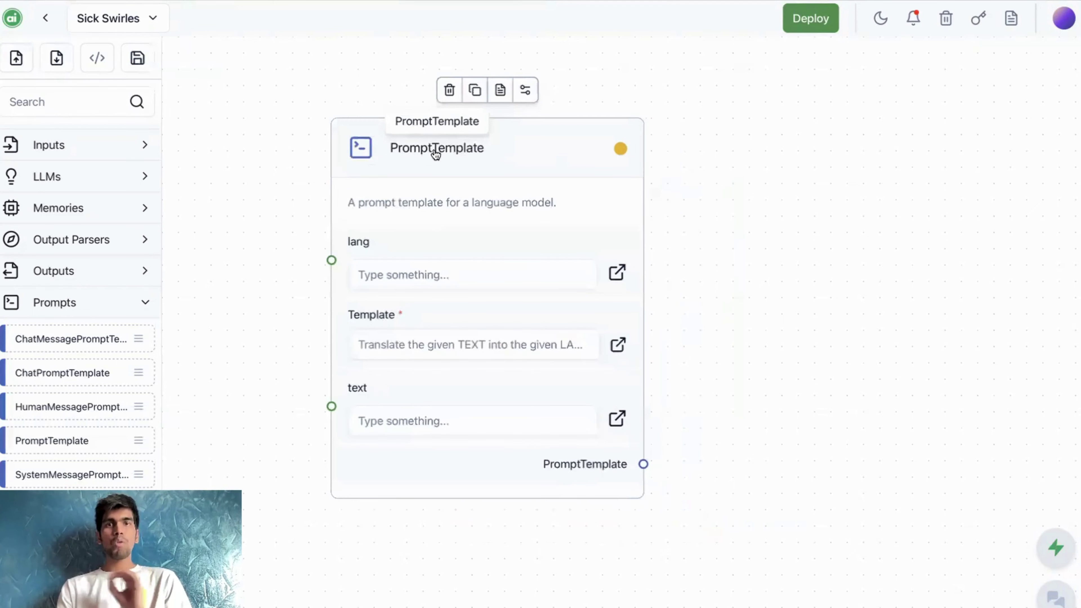
pyautogui.click(87, 302)
pyautogui.click(58, 314)
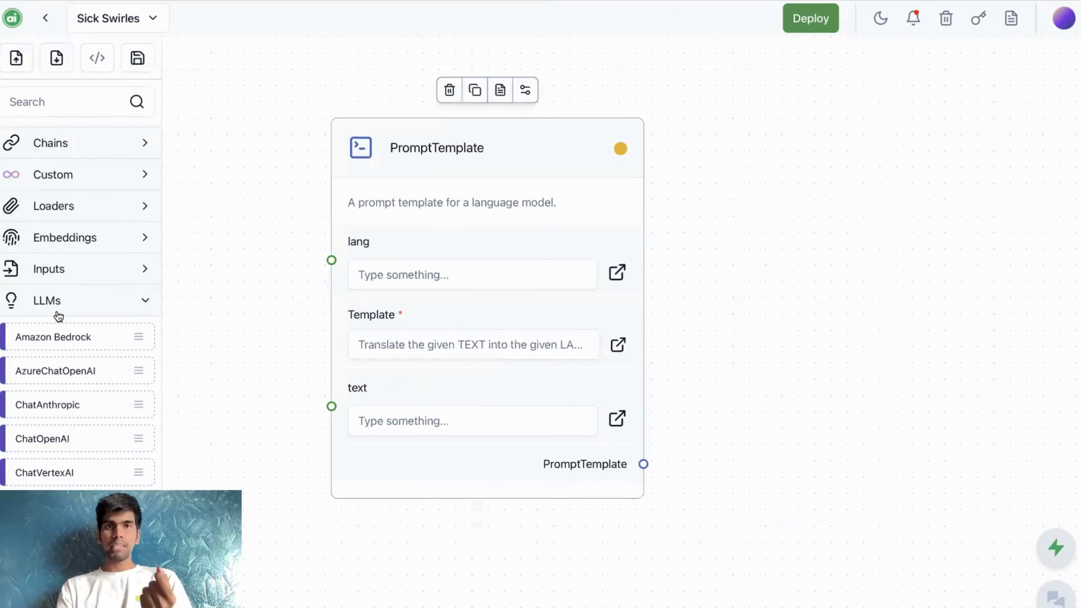
pyautogui.scroll(-1, 34, 319)
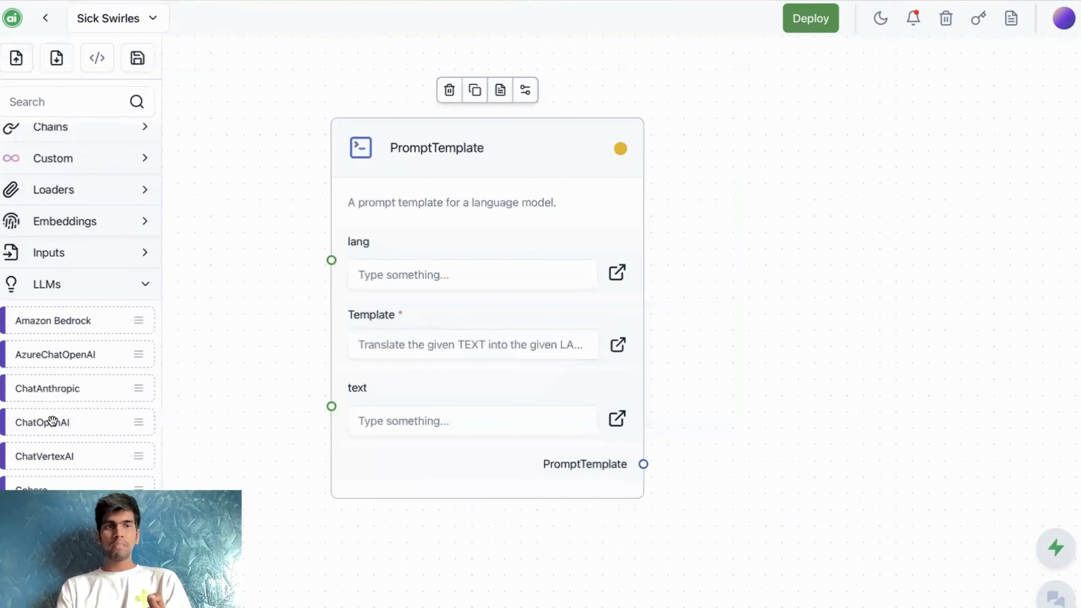
pyautogui.moveTo(53, 421); pyautogui.dragTo(753, 108)
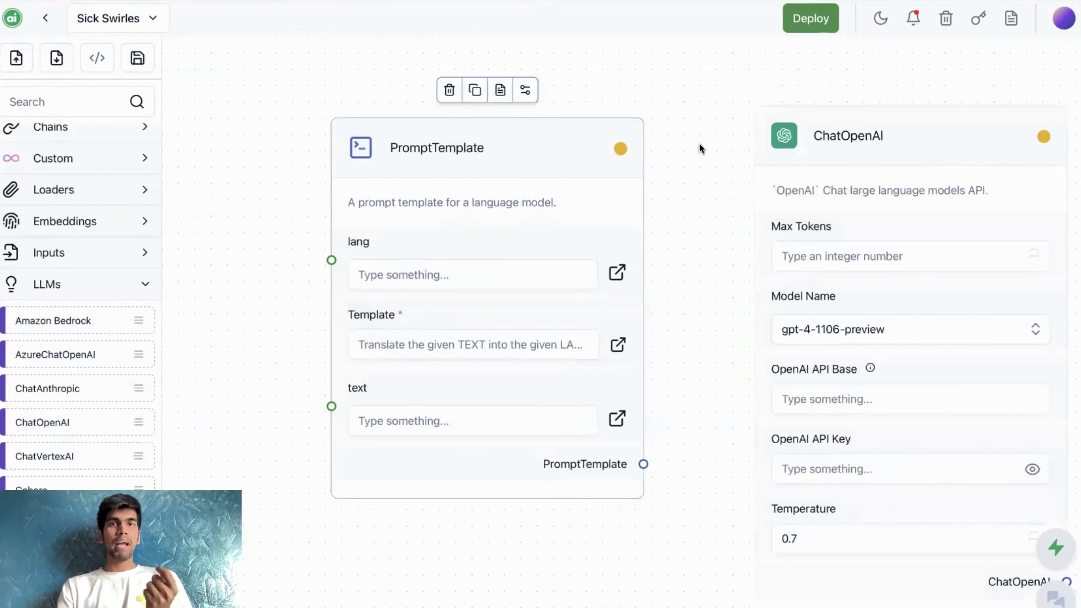
pyautogui.scroll(-4, 700, 143)
pyautogui.moveTo(696, 175); pyautogui.dragTo(554, 166)
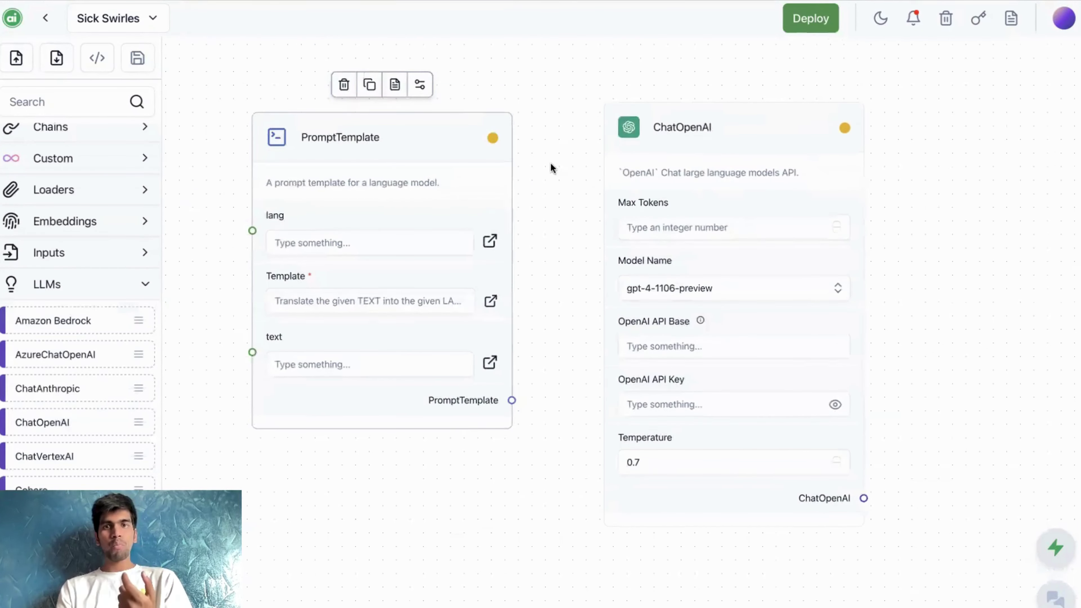
# Set the ChatOpenAI component's max tokens to 512 and its model name to gpt-4, leaving the API base empty.
pyautogui.click(666, 226)
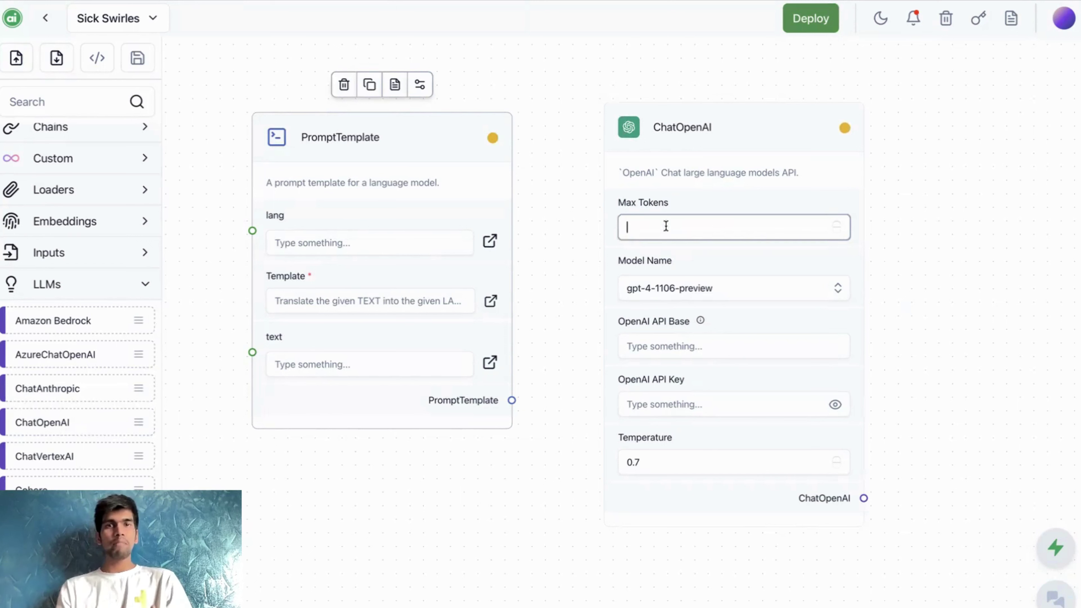
pyautogui.write('512')
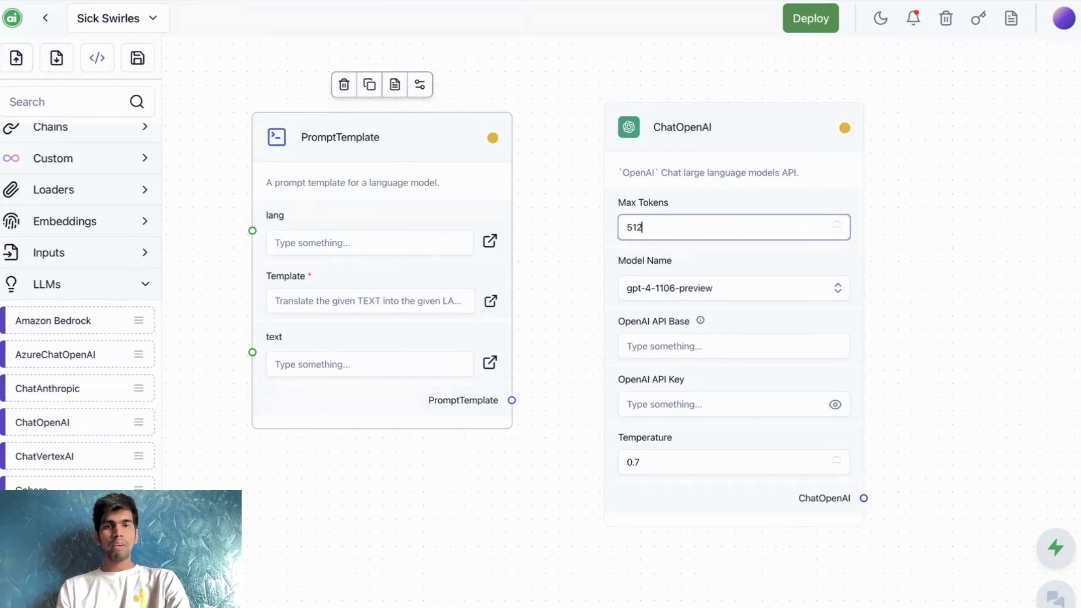
pyautogui.click(660, 299)
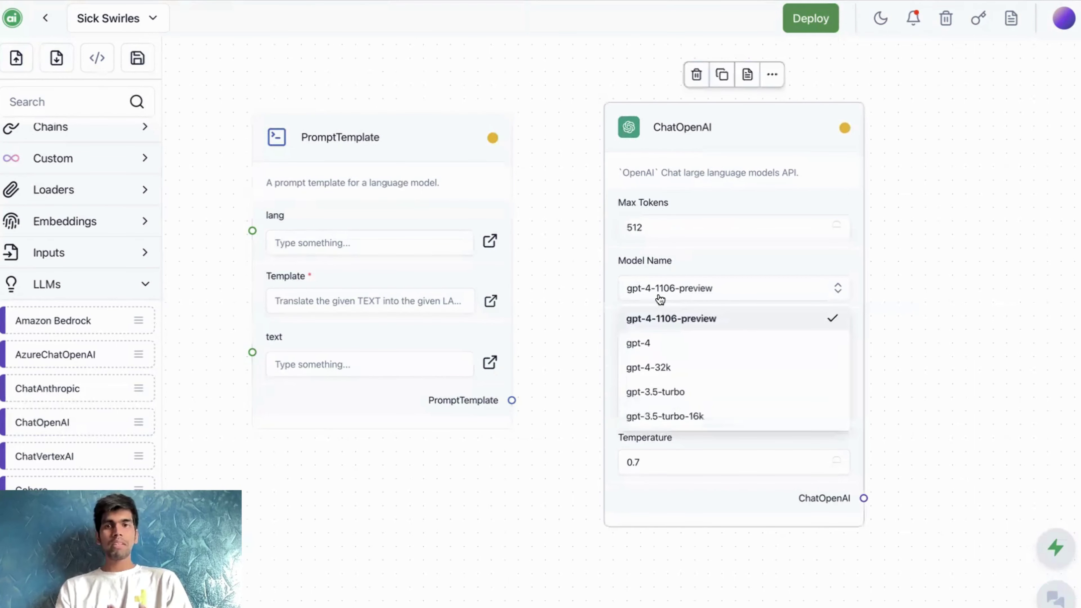
pyautogui.click(646, 336)
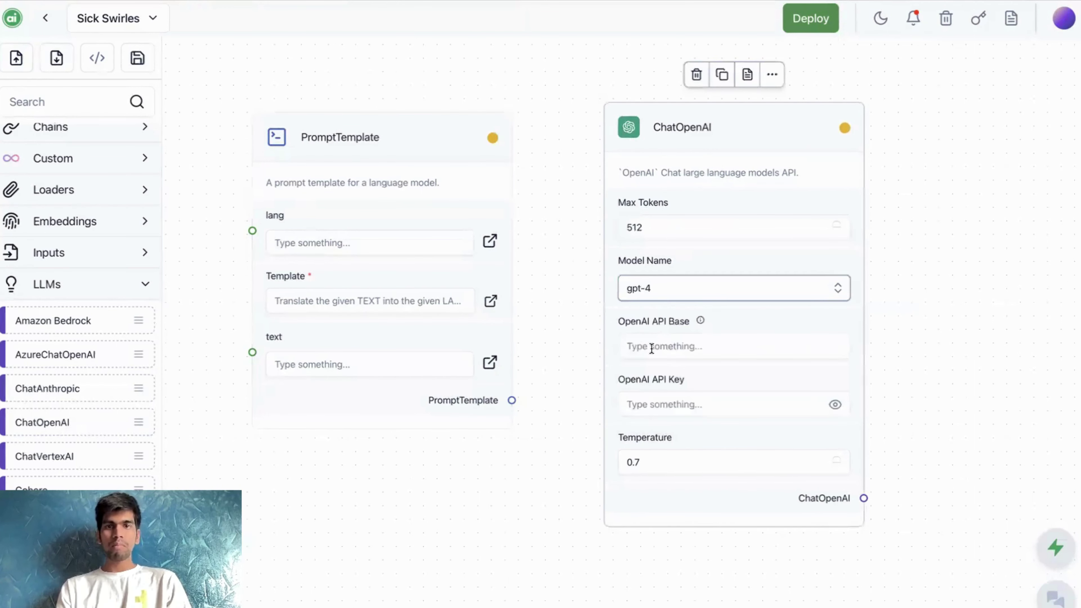
pyautogui.click(652, 347)
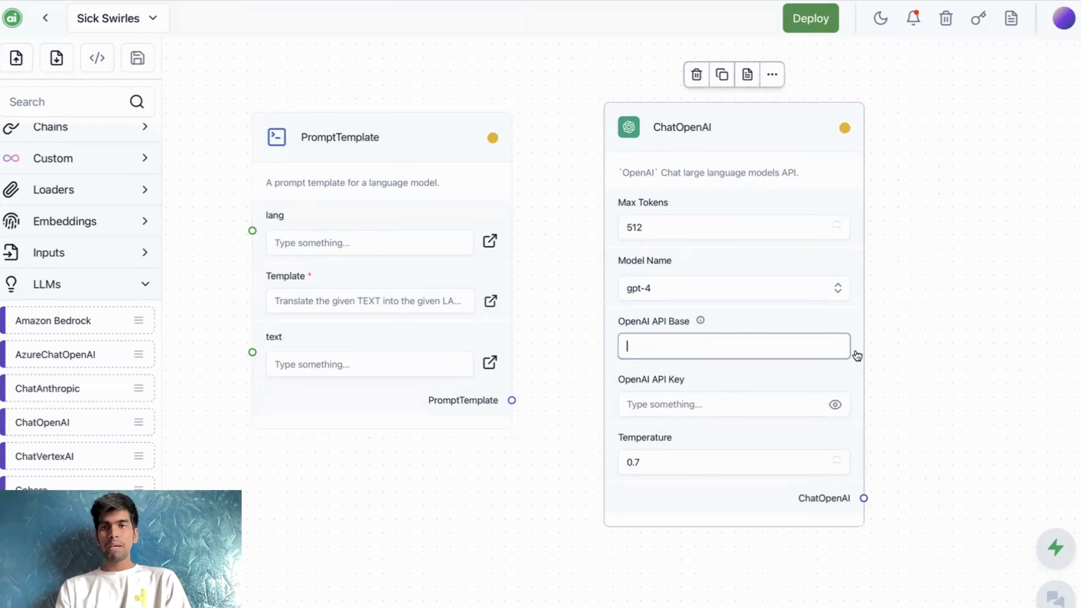
pyautogui.scroll(5, 903, 348)
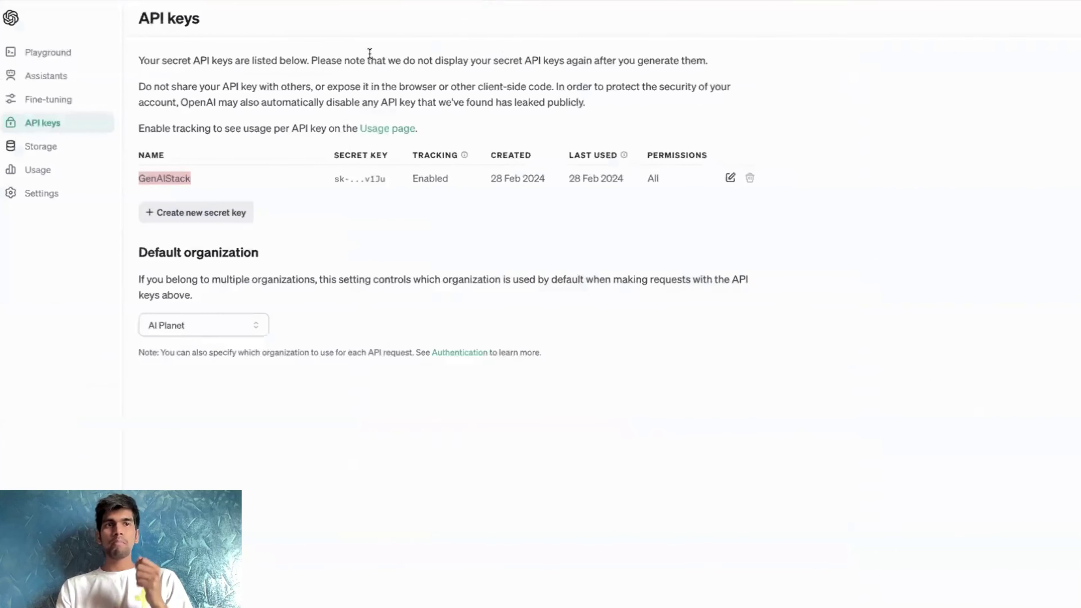
# Switch to the OpenAI developer platform and view the API keys page from its home page.
pyautogui.click(8, 18)
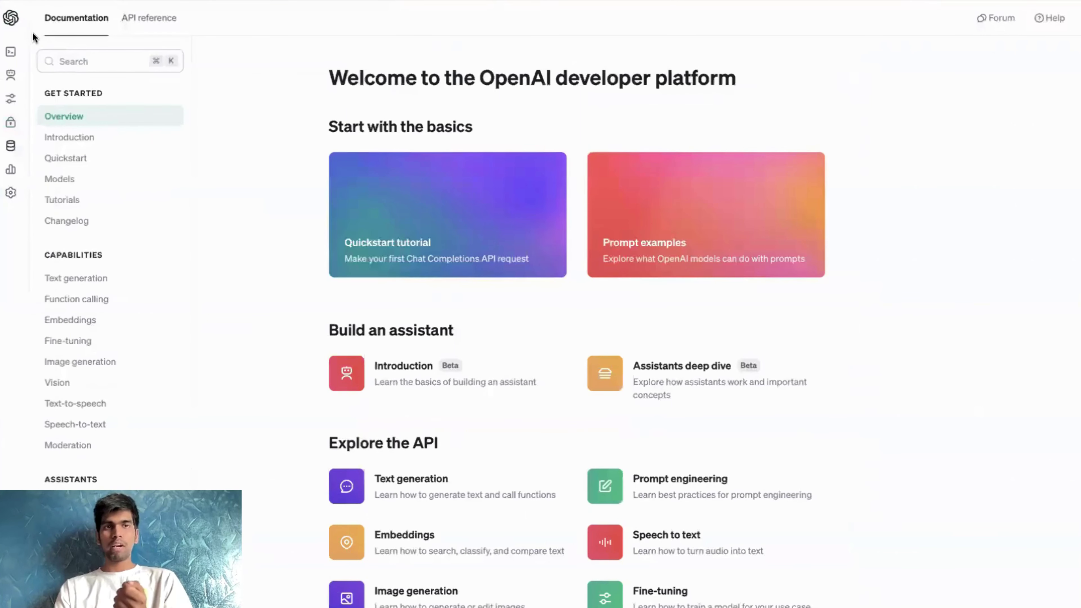
pyautogui.moveTo(17, 99)
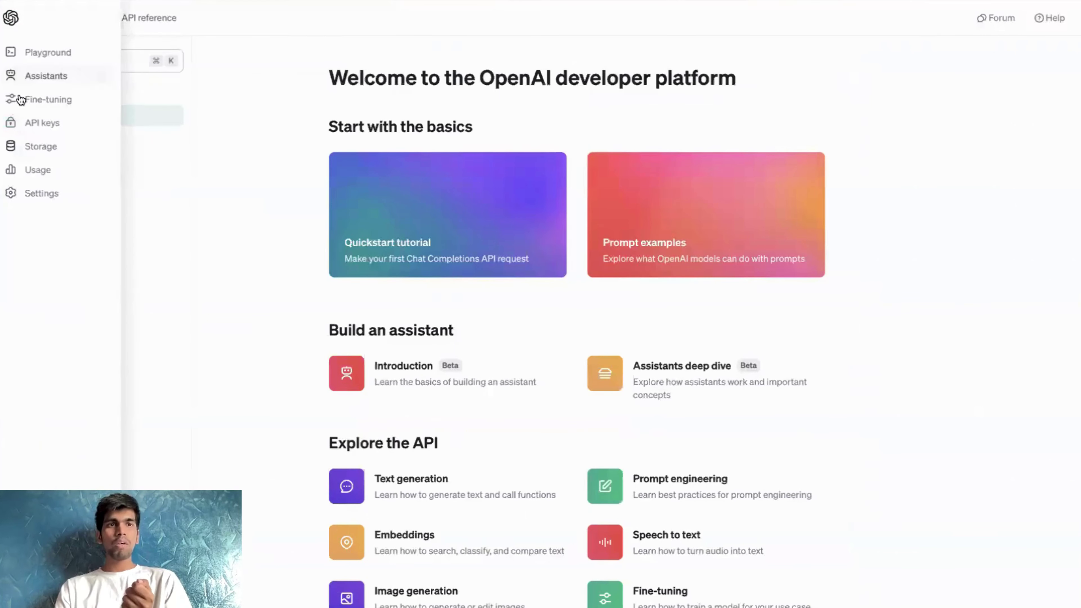
pyautogui.click(34, 127)
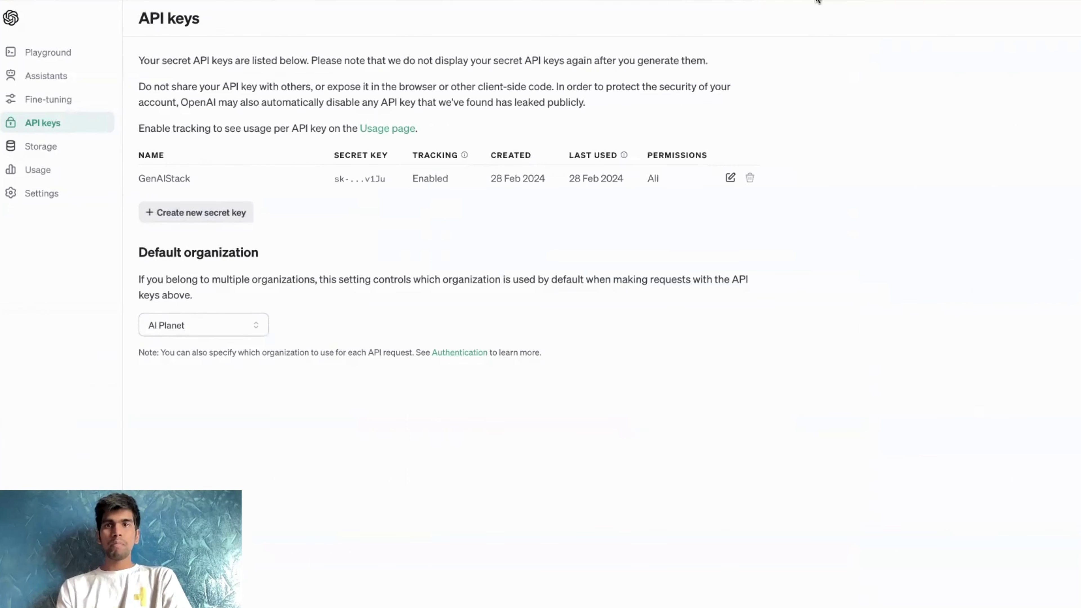
# Switch back to the stack, paste the OpenAI API key into the ChatOpenAI component and set its temperature to 0.1.
pyautogui.press('super+t')
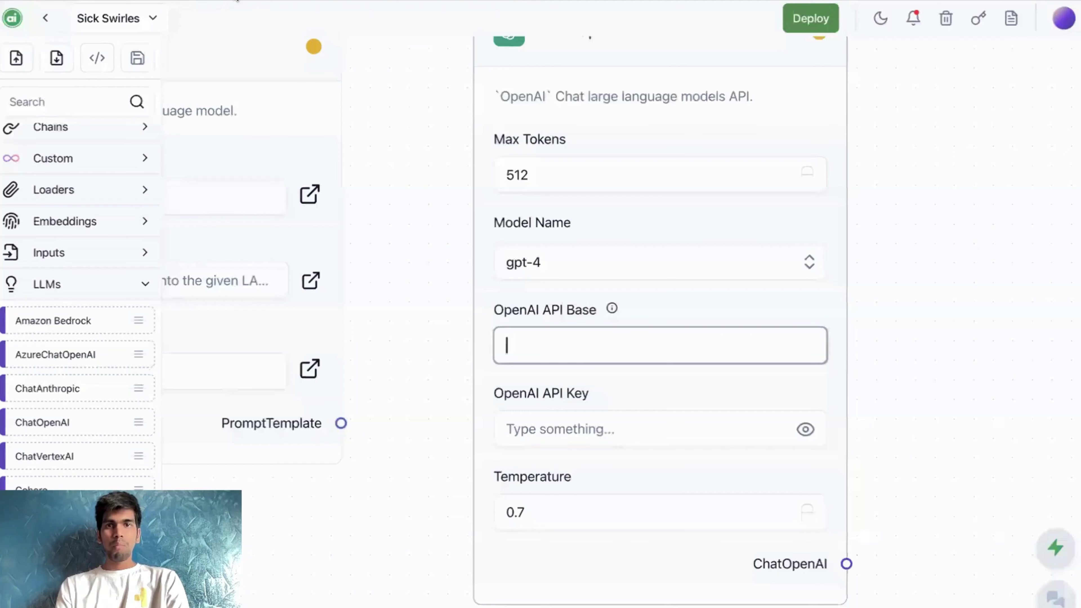
pyautogui.click(552, 430)
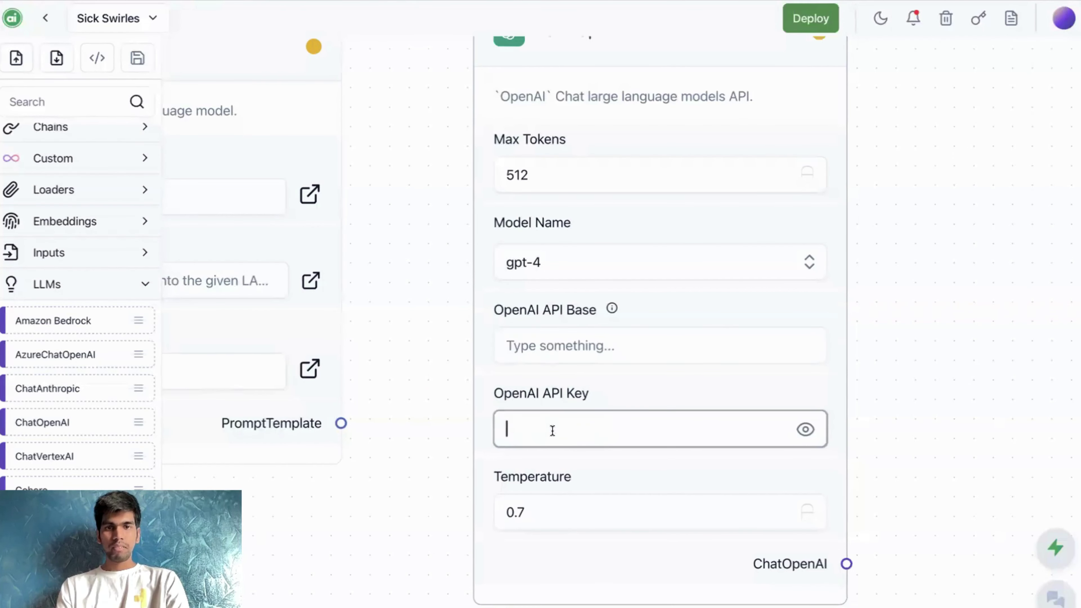
pyautogui.press('super+v')
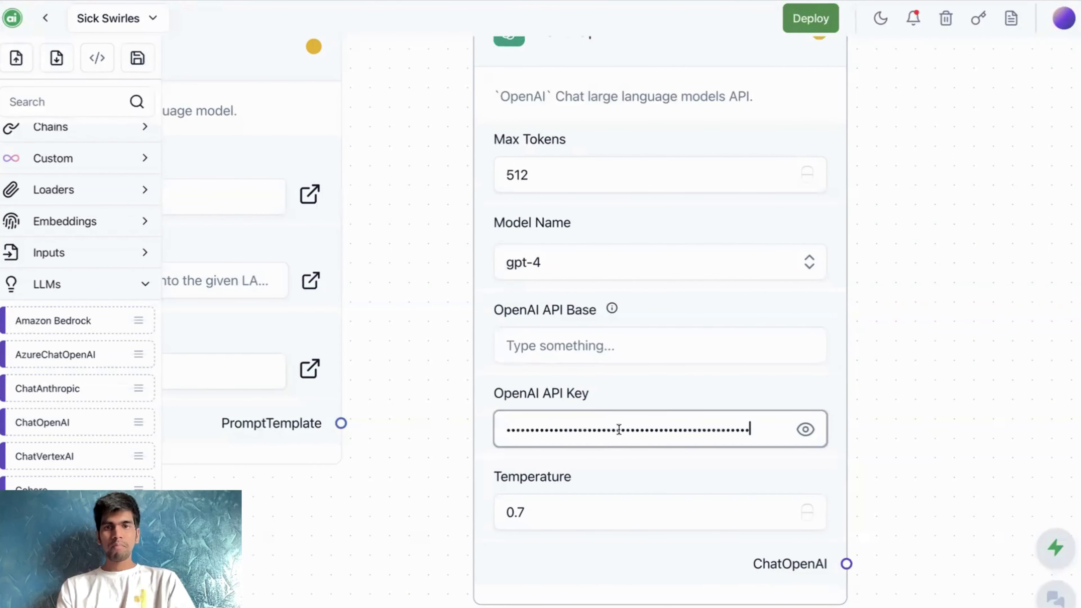
pyautogui.click(604, 512)
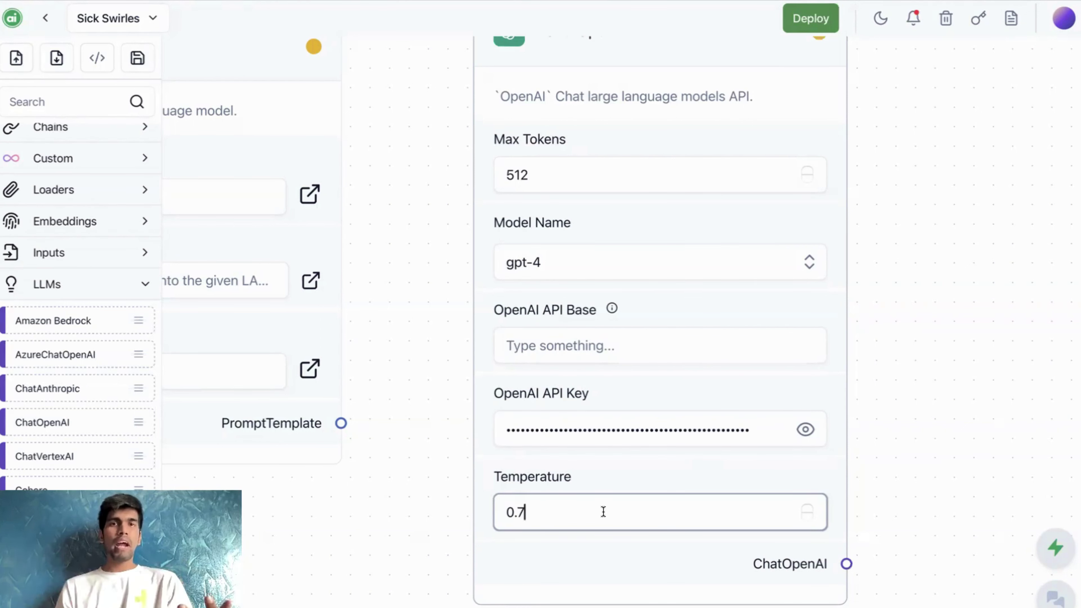
pyautogui.press('BackSpace')
pyautogui.write('1')
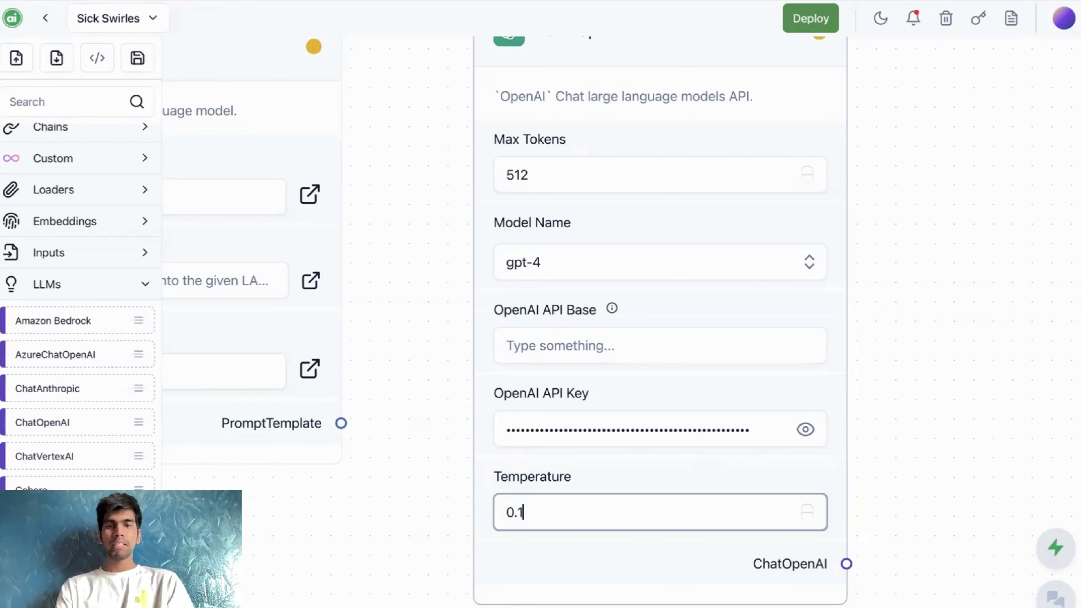
pyautogui.scroll(-3, 909, 281)
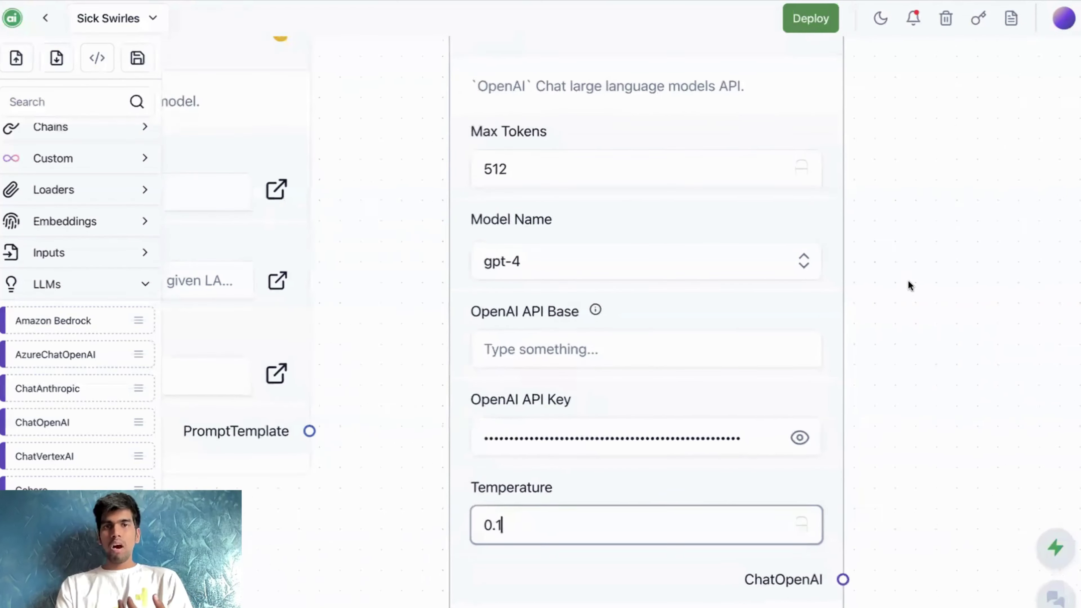
pyautogui.scroll(-5, 908, 281)
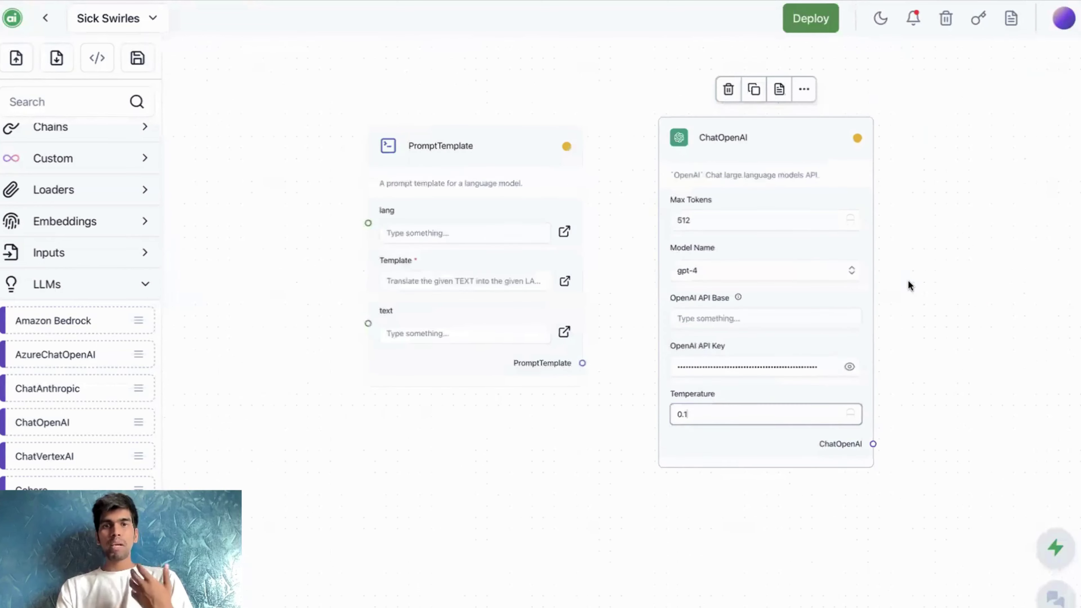
# Rearrange the canvas by moving the PromptTemplate component lower and closer to ChatOpenAI, and shifting ChatOpenAI slightly up and left.
pyautogui.moveTo(526, 159); pyautogui.dragTo(550, 254)
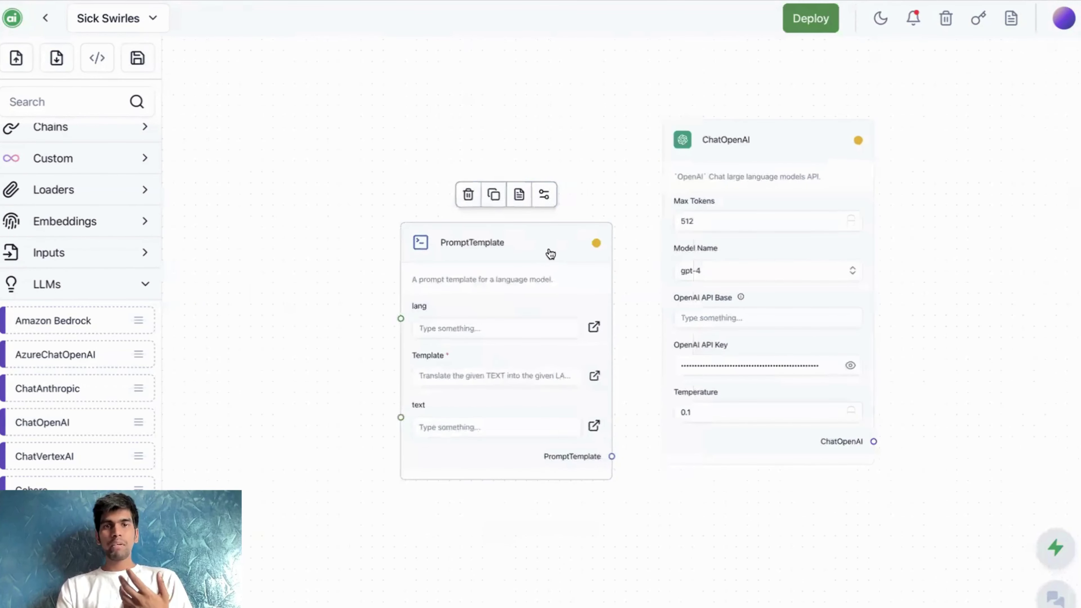
pyautogui.click(709, 151)
pyautogui.moveTo(710, 152); pyautogui.dragTo(682, 125)
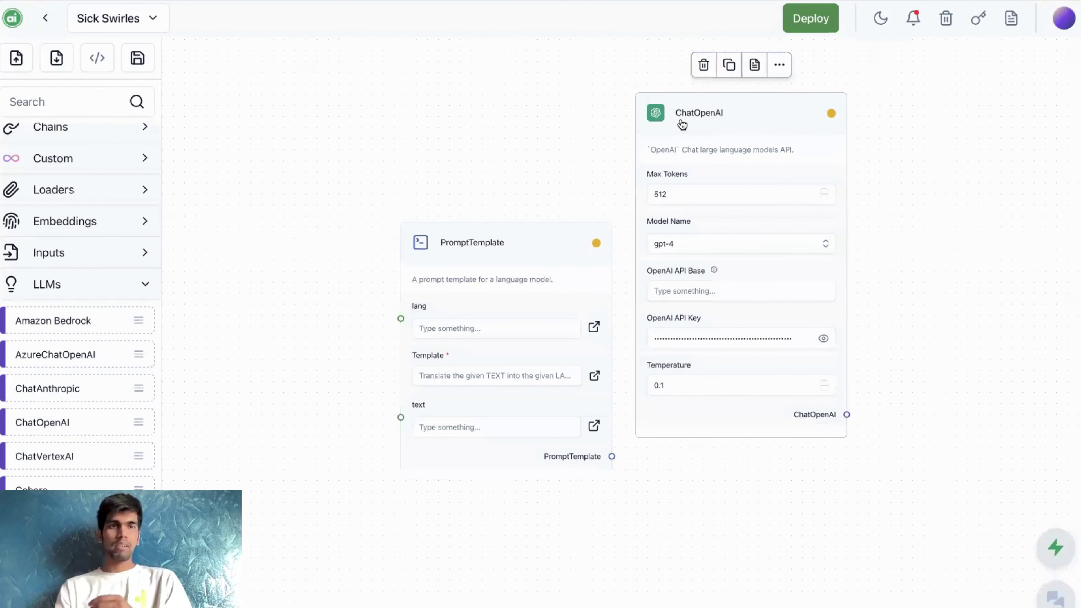
# Add an LLMChain component from the chains to the canvas, to the right of ChatOpenAI.
pyautogui.scroll(2, 26, 250)
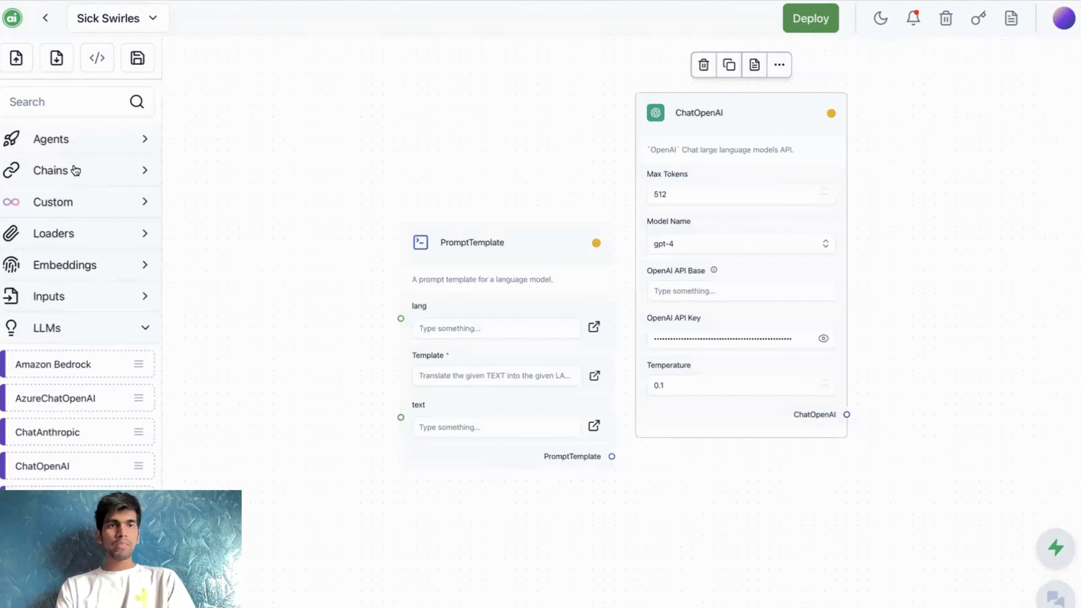
pyautogui.click(94, 172)
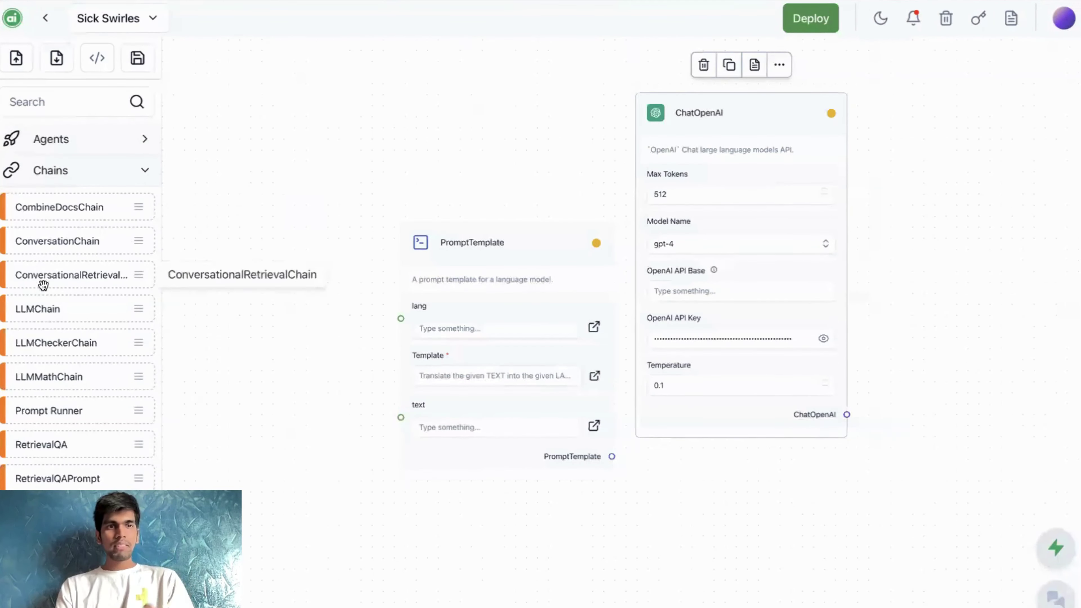
pyautogui.moveTo(34, 309); pyautogui.dragTo(913, 328)
# Connect PromptTemplate to LLMChain's Prompt input and ChatOpenAI to its LLM input, and move PromptTemplate farther from ChatOpenAI.
pyautogui.moveTo(385, 134); pyautogui.dragTo(353, 131)
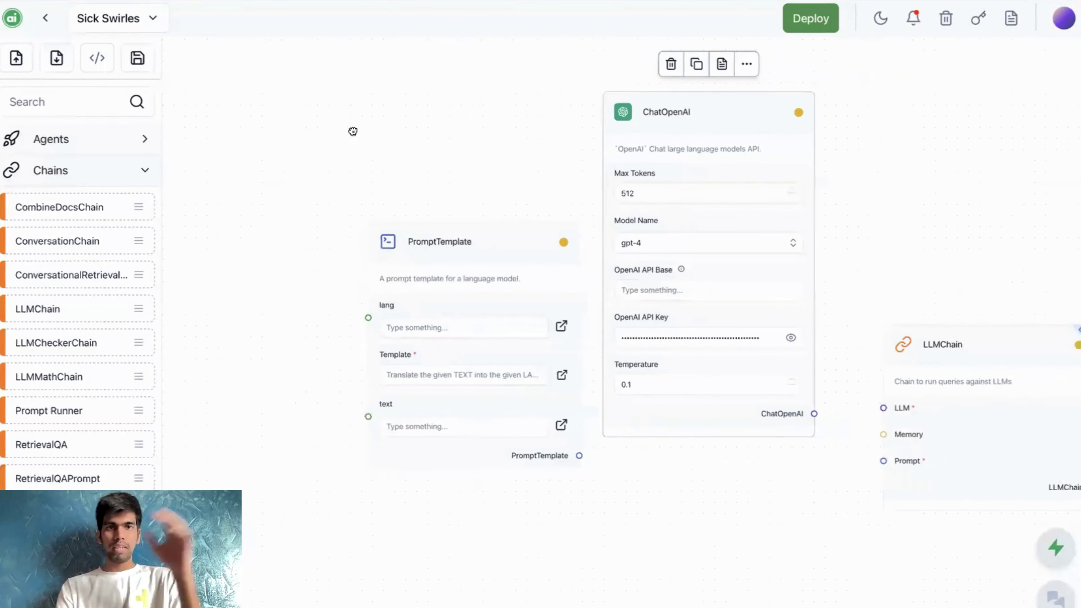
pyautogui.hscroll(5, 353, 132)
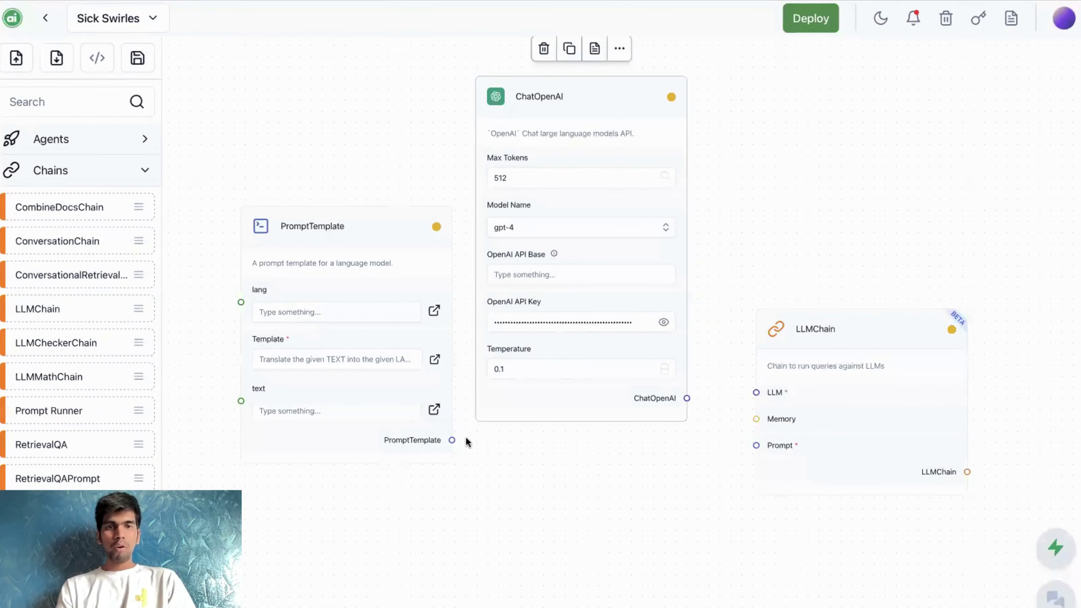
pyautogui.moveTo(453, 441); pyautogui.dragTo(754, 450)
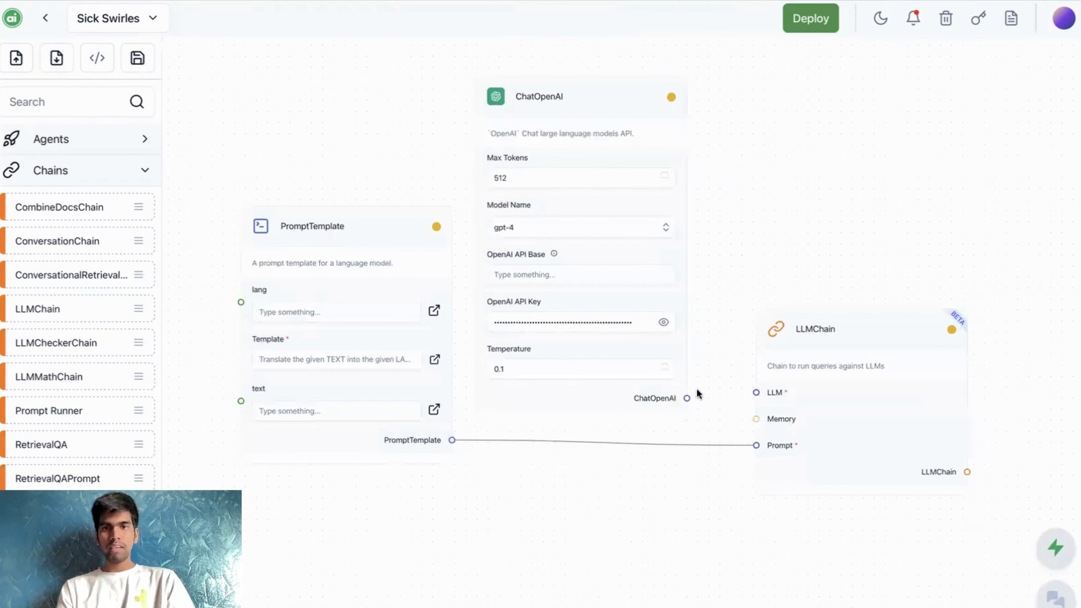
pyautogui.moveTo(687, 398); pyautogui.dragTo(750, 393)
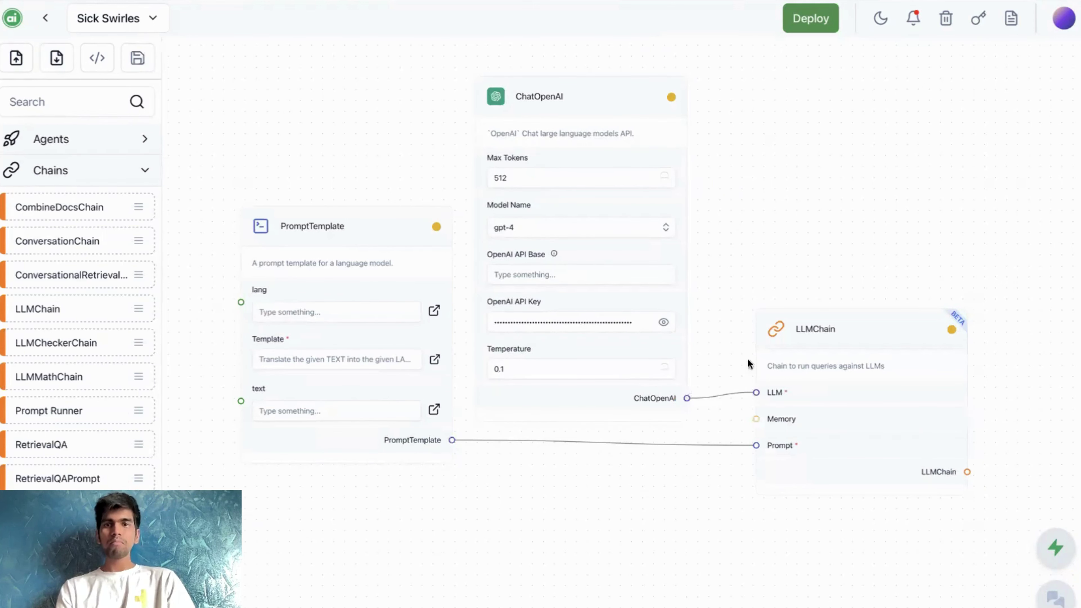
pyautogui.moveTo(755, 210); pyautogui.dragTo(762, 260)
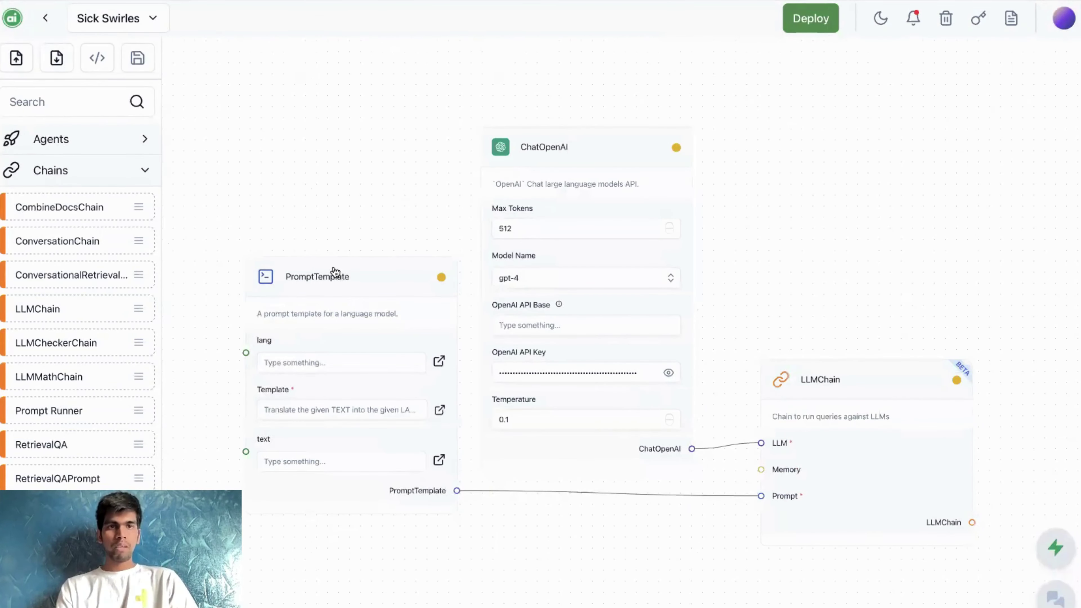
pyautogui.moveTo(335, 274); pyautogui.dragTo(278, 260)
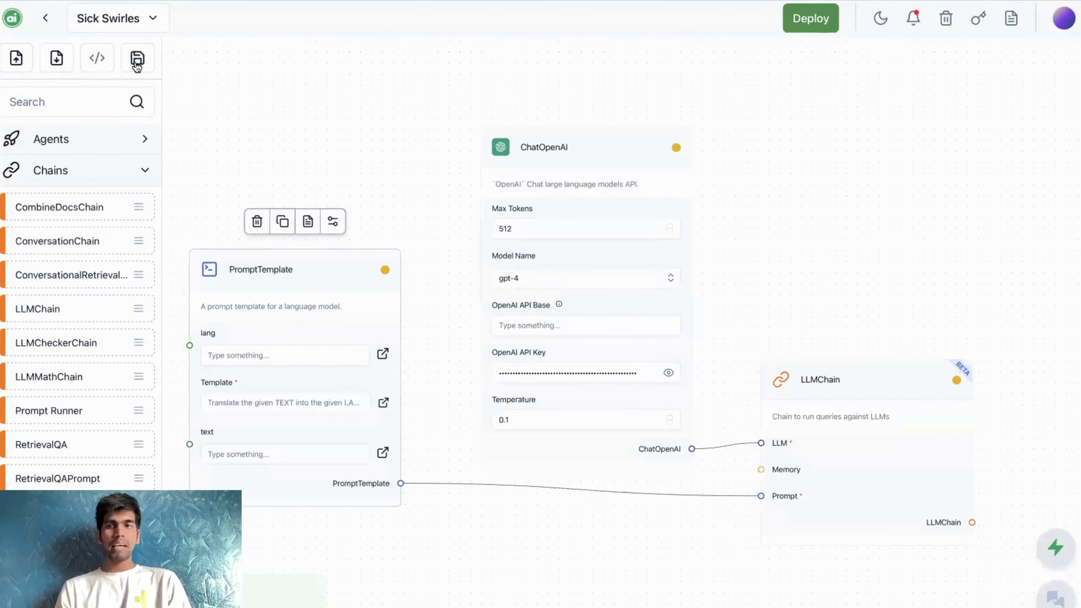
# Build the stack and open its chat window.
pyautogui.click(1060, 556)
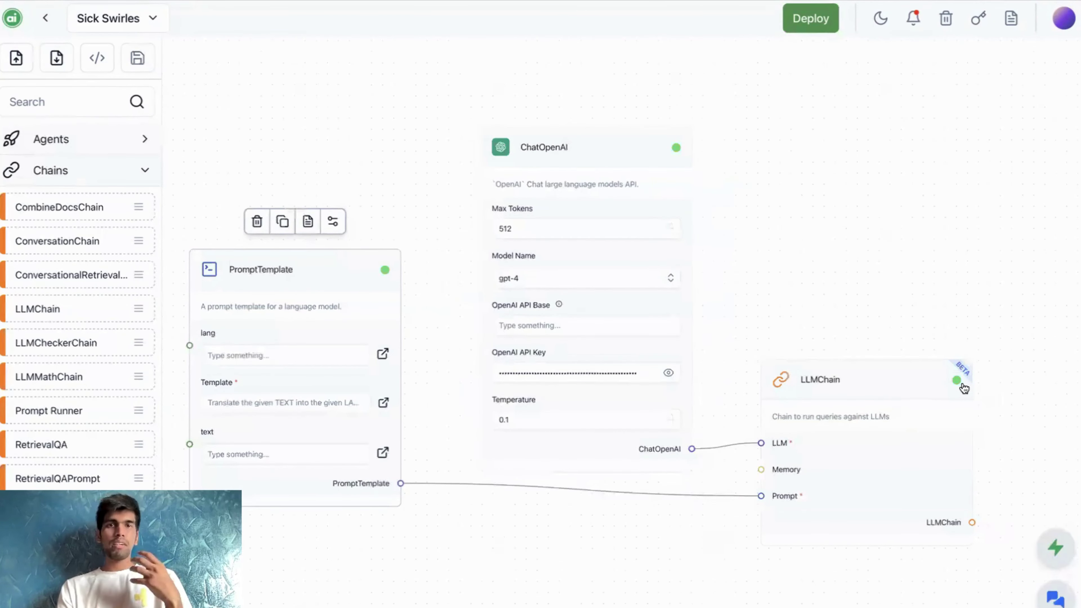
pyautogui.click(1056, 598)
pyautogui.write('hindi')
pyautogui.doubleClick(474, 559)
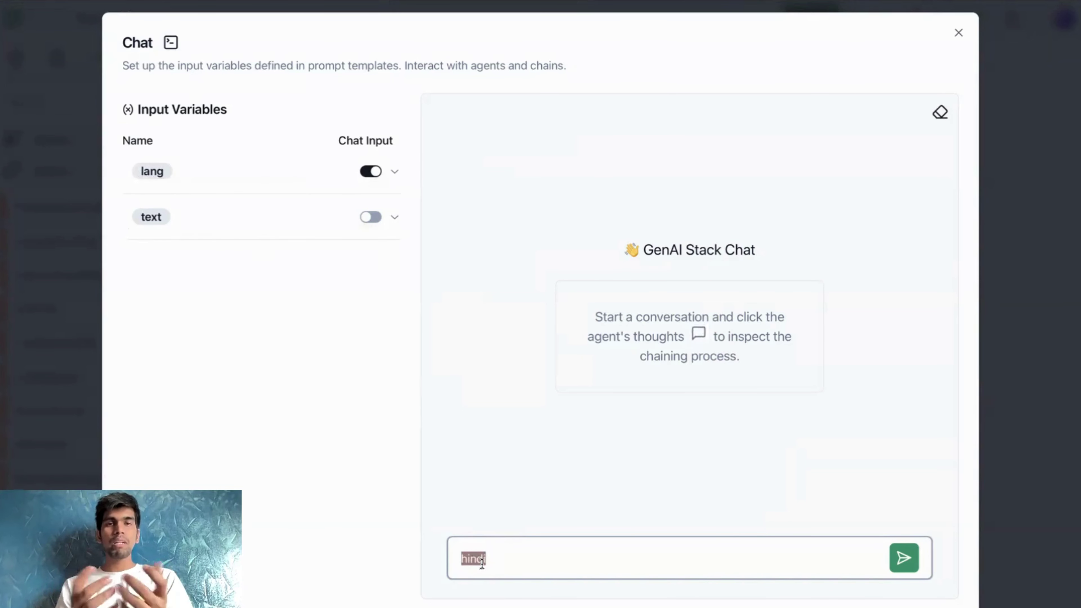
pyautogui.press('BackSpace')
# Make the text variable the chat input and set the lang variable to "hindi".
pyautogui.click(370, 217)
pyautogui.click(395, 172)
pyautogui.click(262, 220)
pyautogui.write('hindi')
# Send the chat message "what is your name?" for translation.
pyautogui.click(639, 558)
pyautogui.write('what is your name?')
pyautogui.press('Return')
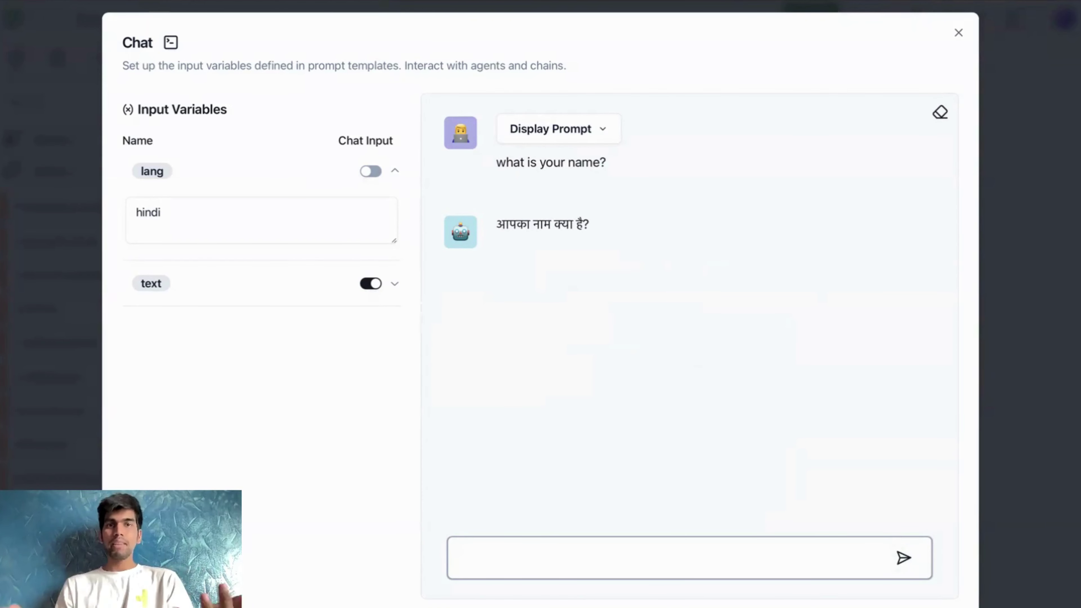
# Set the lang variable to "spanish" and send the chat message "I live in India".
pyautogui.doubleClick(150, 211)
pyautogui.write('spanish')
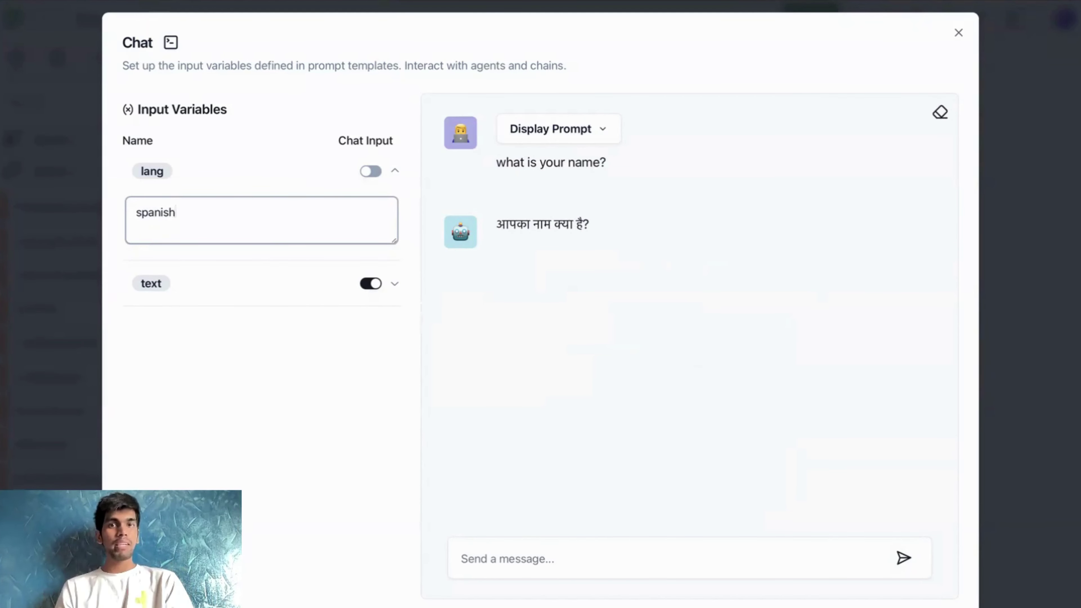
pyautogui.click(596, 559)
pyautogui.write('I live in India')
pyautogui.press('Return')
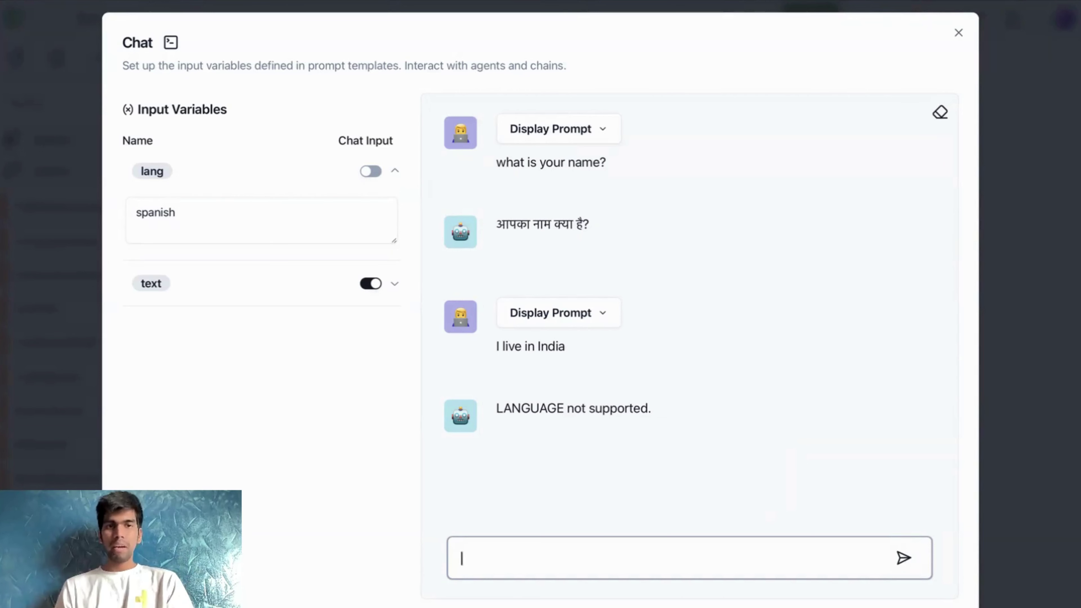
# Set the lang variable to "tamil" and clear the chat history.
pyautogui.doubleClick(157, 217)
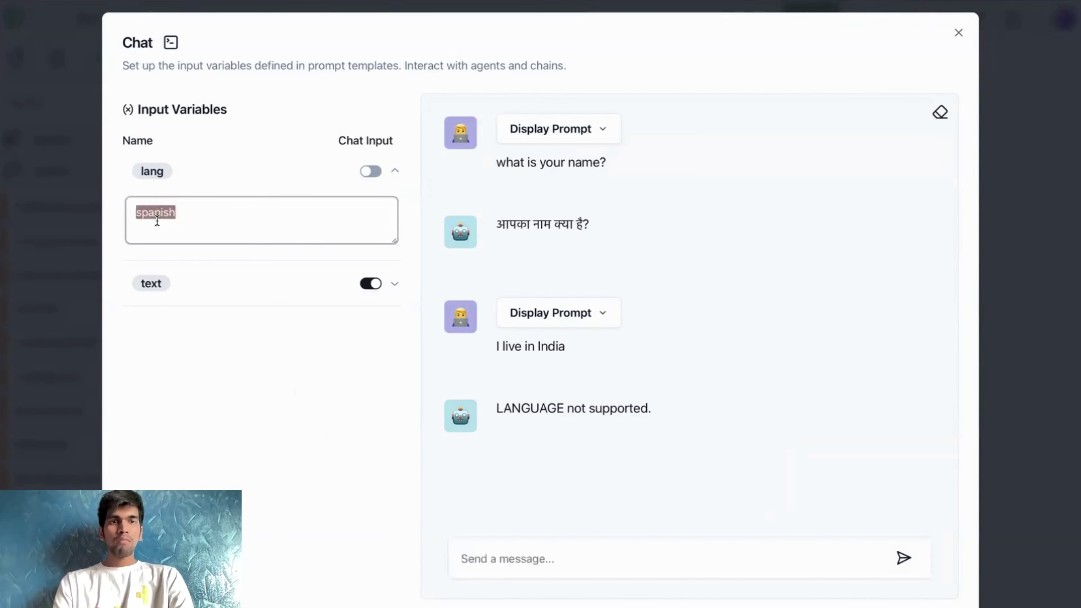
pyautogui.write('tamil')
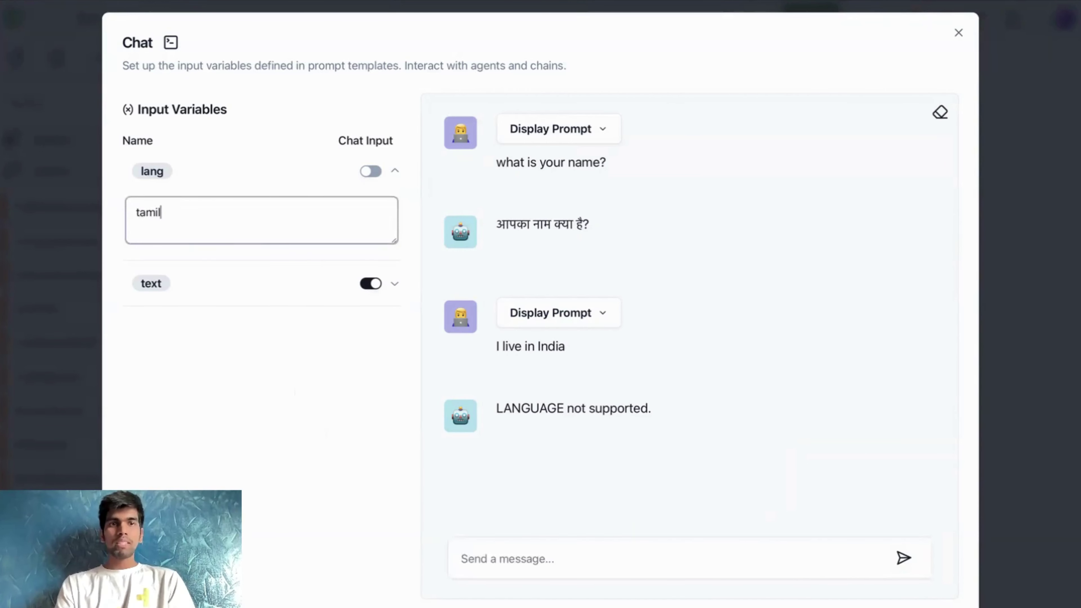
pyautogui.click(940, 112)
# Send the chat message "what is your age? and Have you been to Dubai?".
pyautogui.click(539, 549)
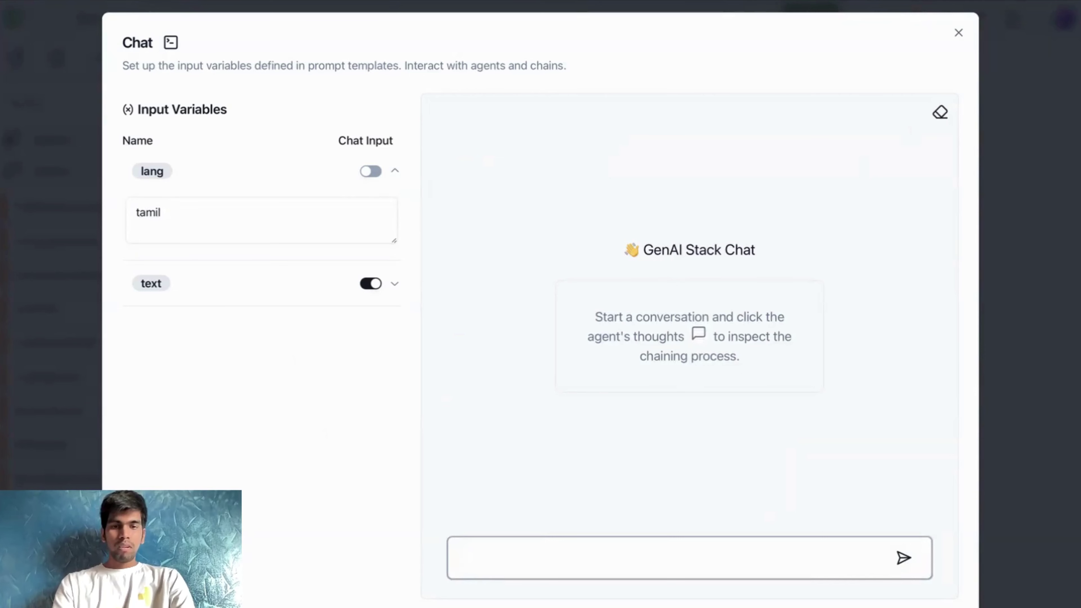
pyautogui.write('what is your a')
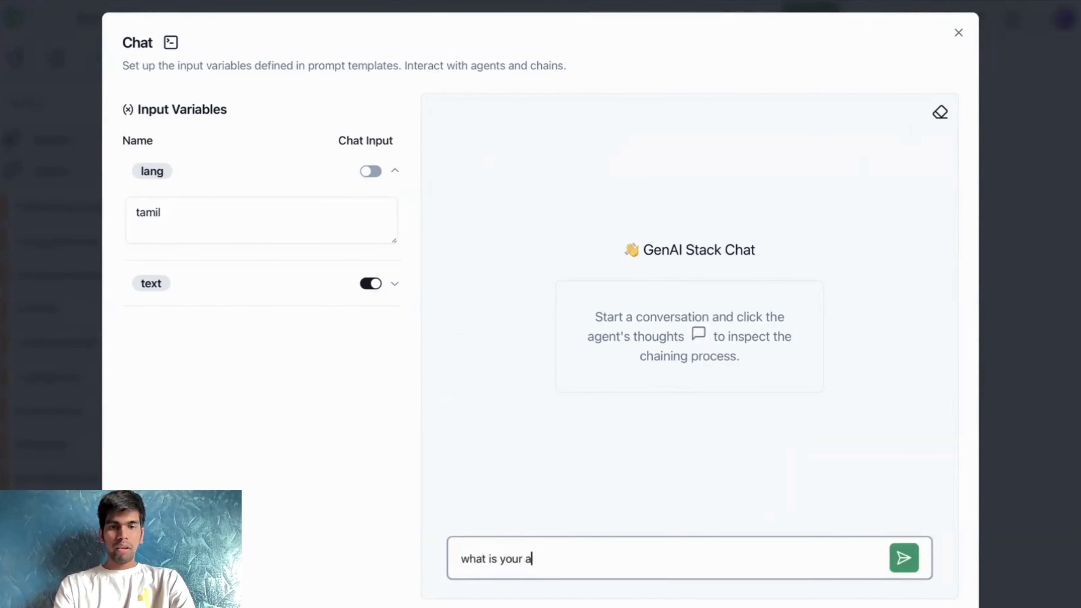
pyautogui.write('ge? and ')
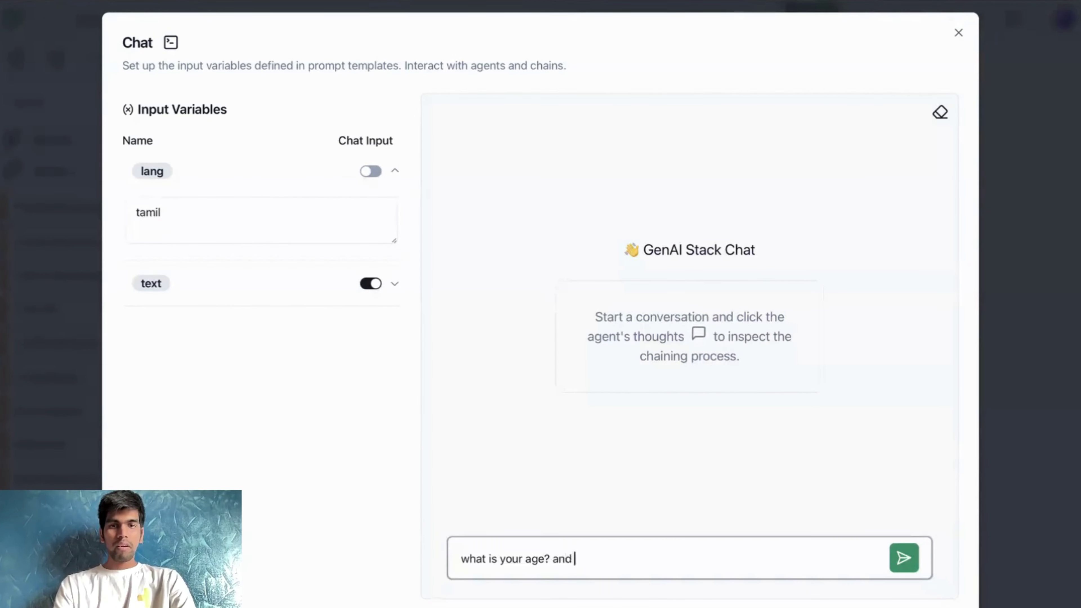
pyautogui.write('Have you been to Dubai?')
pyautogui.press('Return')
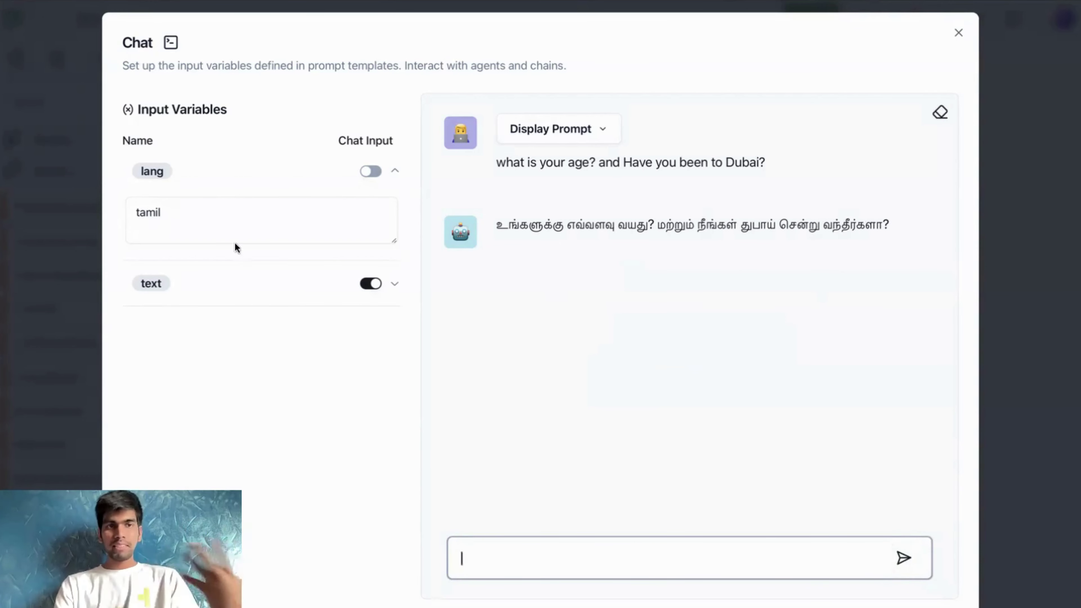
# Set the lang variable to "hindi" and send a copy of the previous message about age and Dubai again.
pyautogui.doubleClick(137, 205)
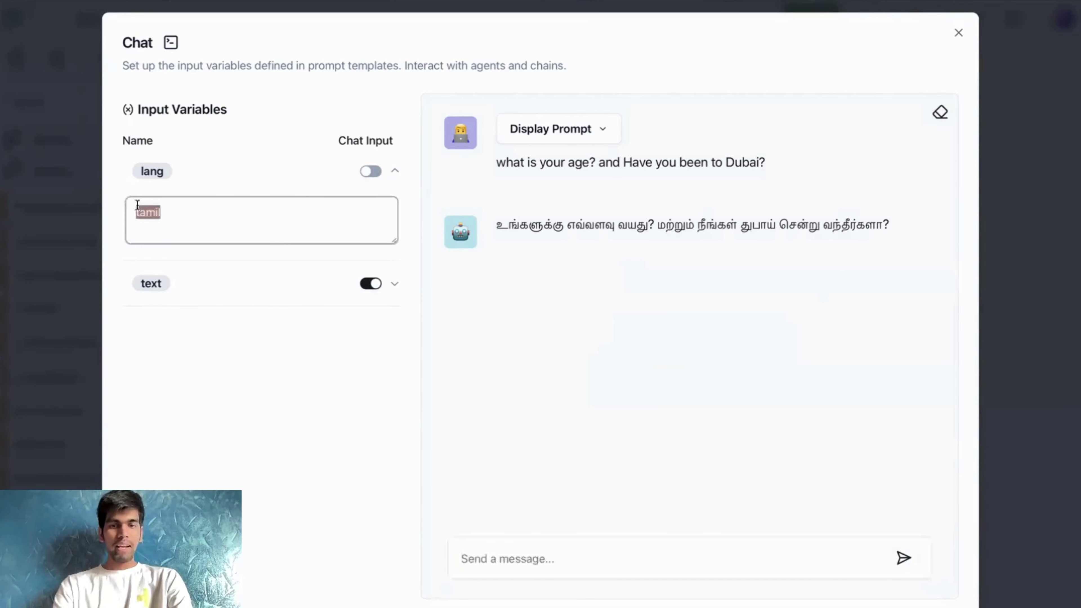
pyautogui.write('hindi')
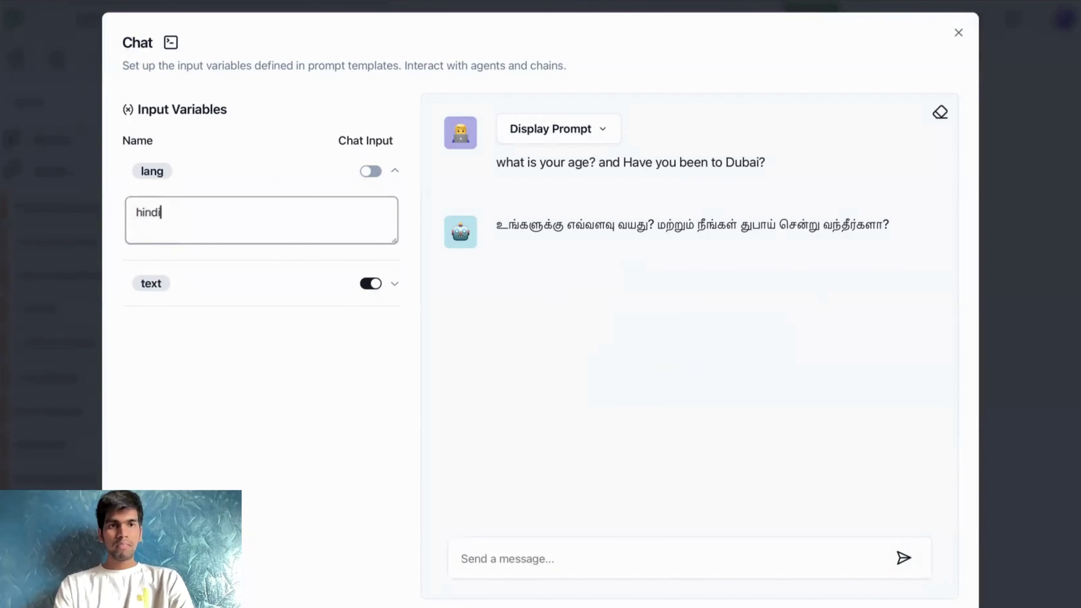
pyautogui.click(534, 384)
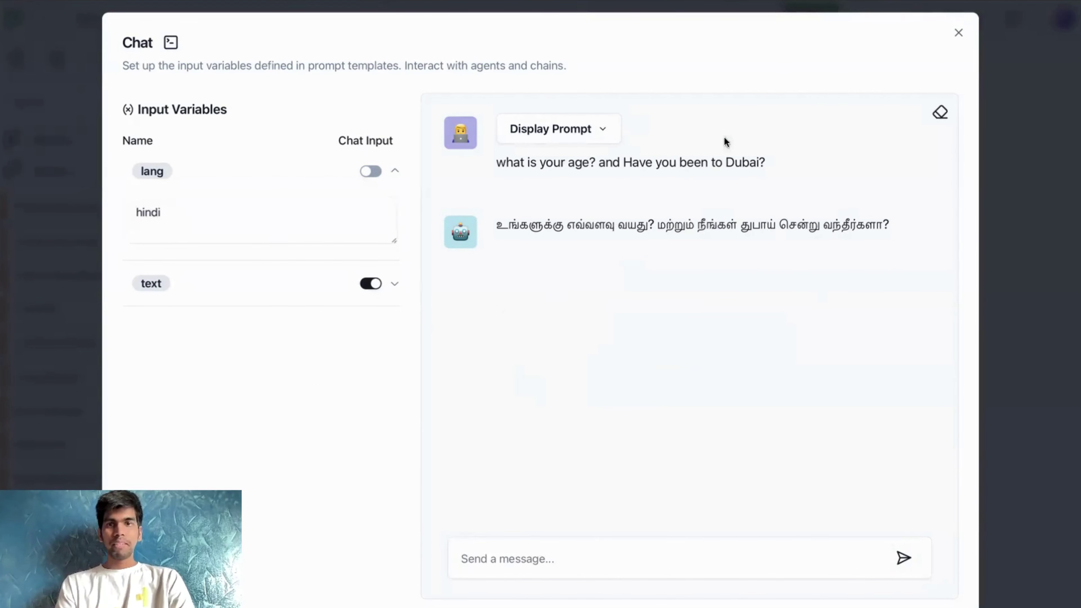
pyautogui.moveTo(766, 163); pyautogui.dragTo(490, 159)
pyautogui.hotkey('ctrl', 'c')
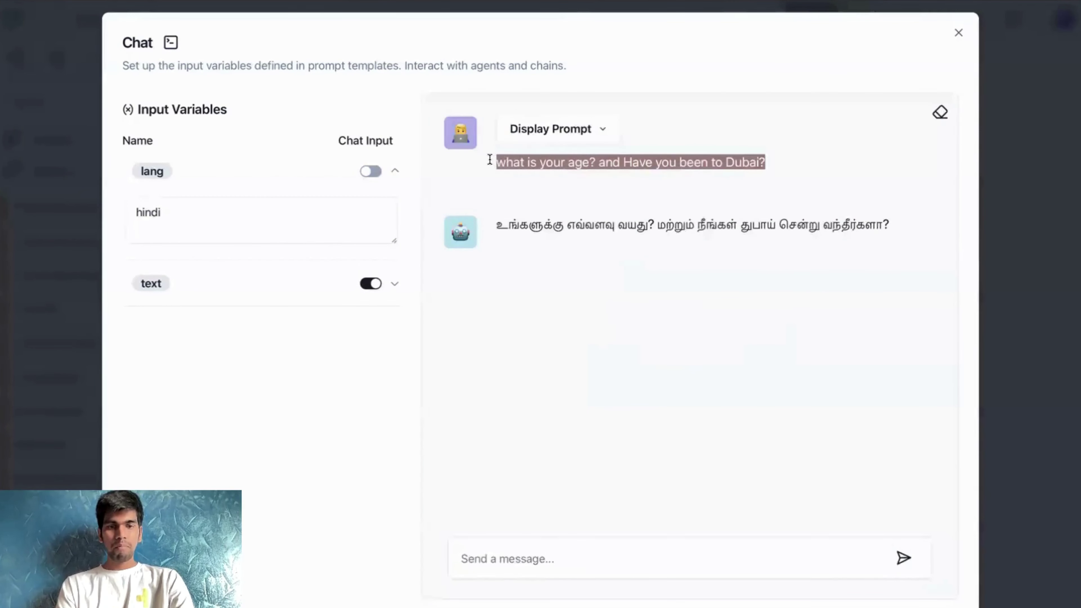
pyautogui.click(557, 553)
pyautogui.hotkey('ctrl', 'v')
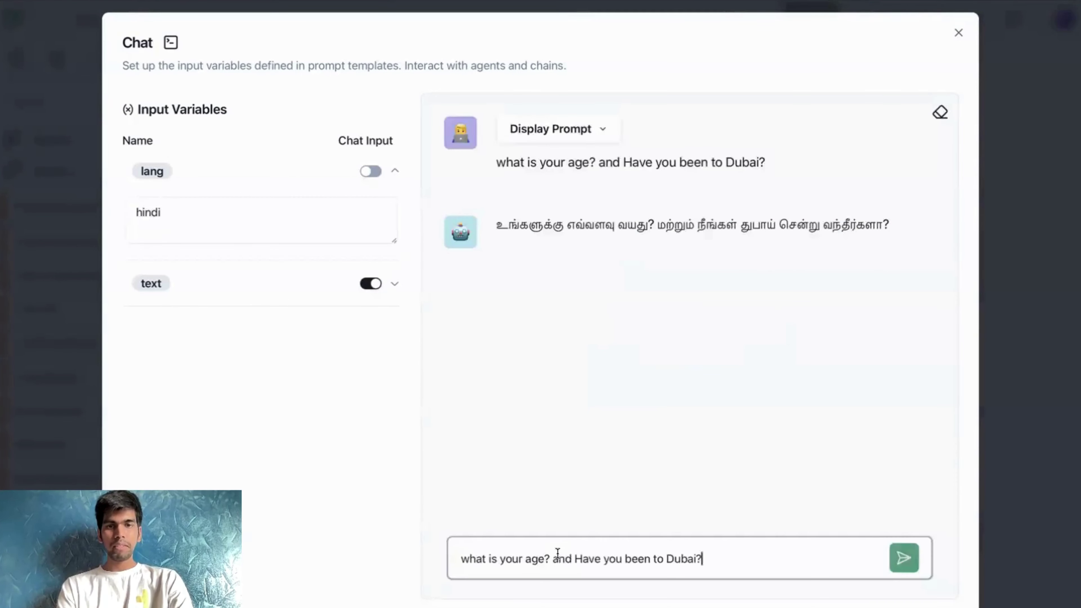
pyautogui.press('Return')
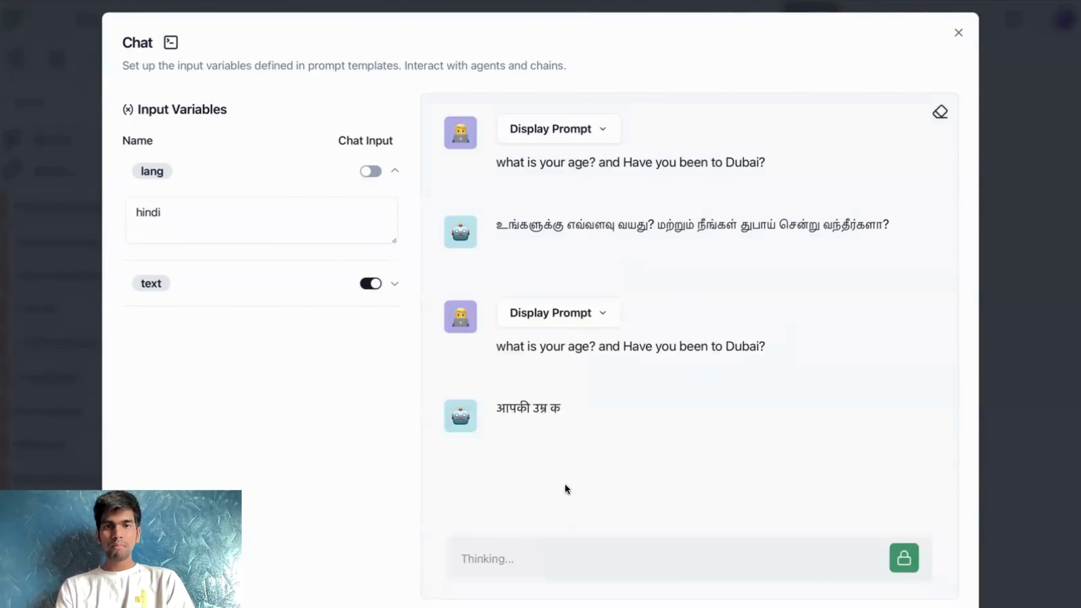